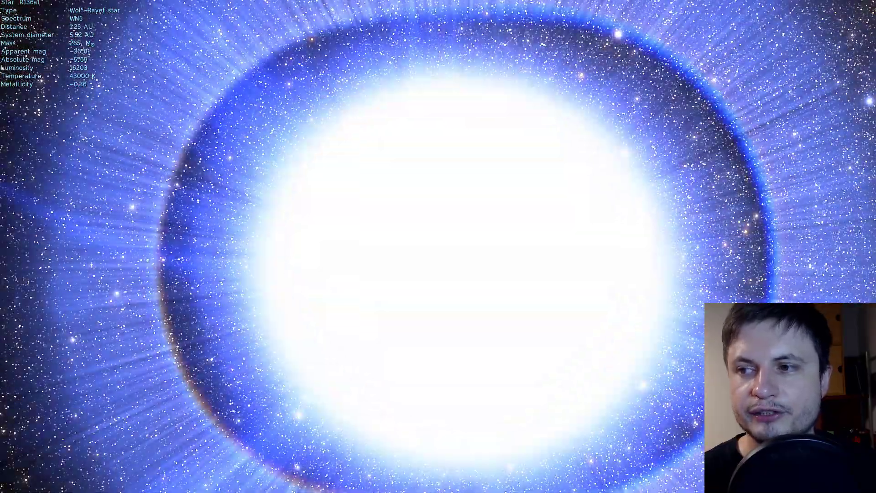
Fly the camera rapidly away from R136a1 to about 297 AU, with time sped to 30x
scroll(674, 362, "down", 2)
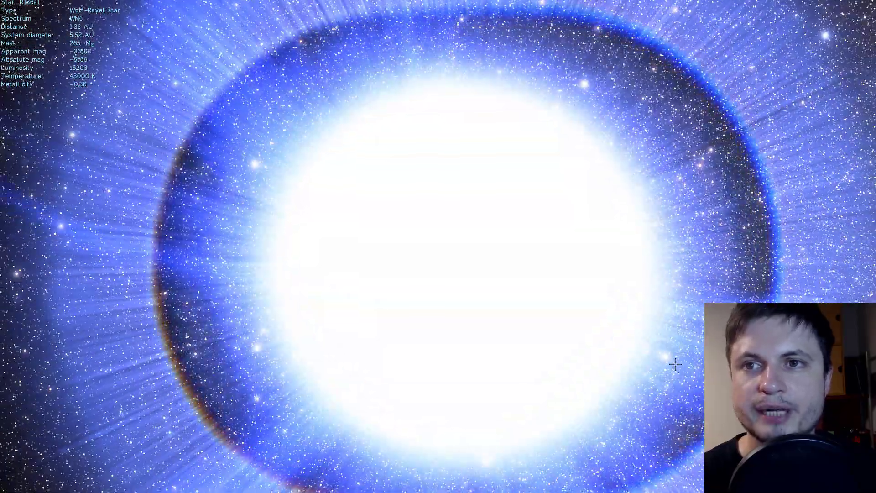
key("s")
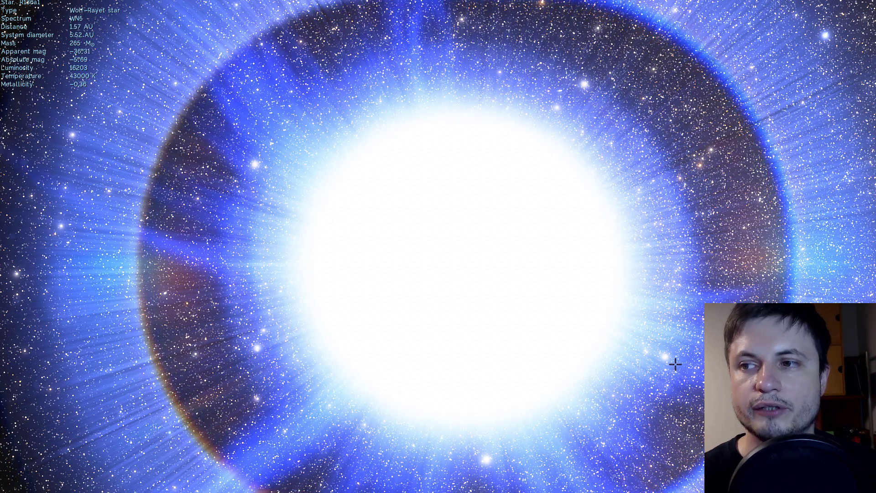
scroll(675, 364, "down", 2)
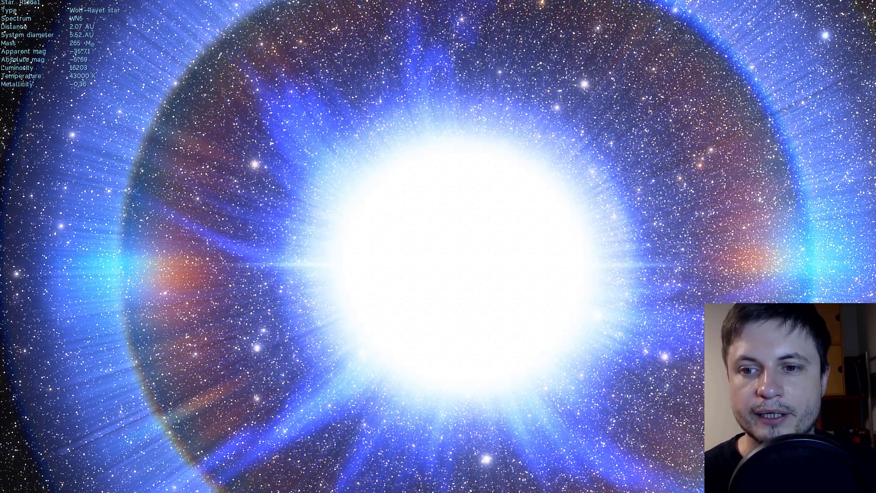
key("l")
key("l")
key("l")
key("l")
key("l")
key("l")
key("l")
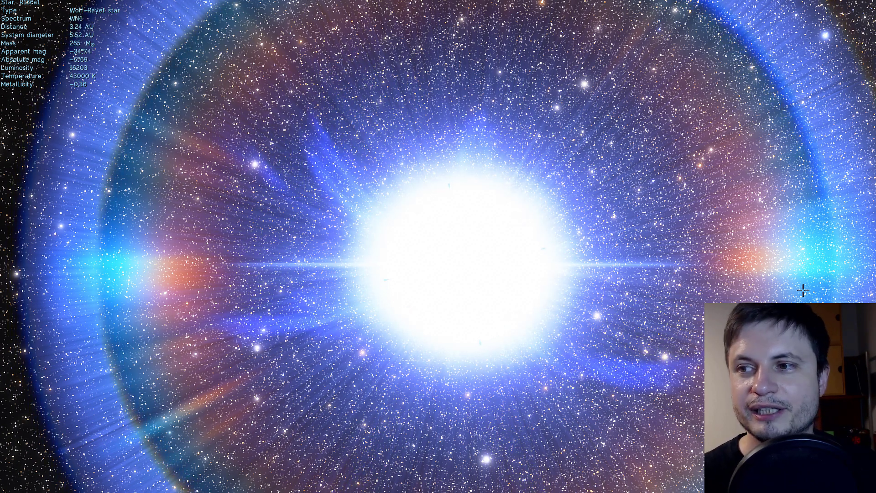
scroll(771, 268, "up", 4)
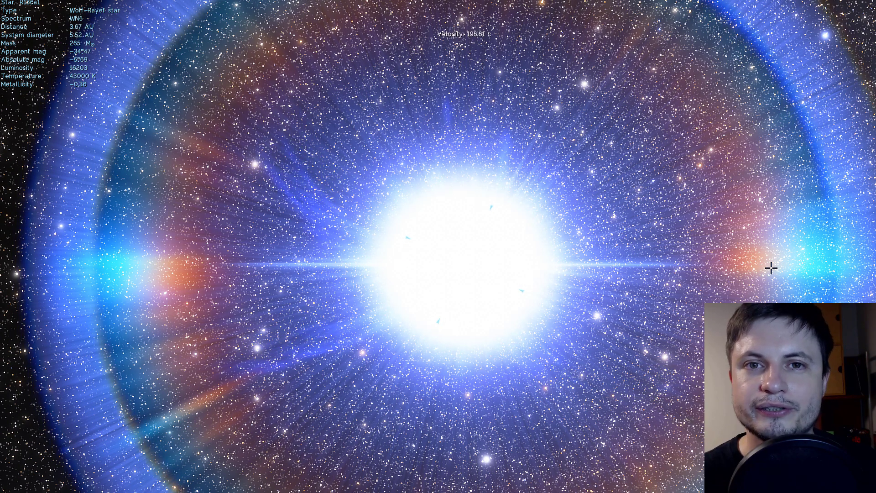
scroll(771, 268, "up", 2)
scroll(719, 270, "up", 3)
scroll(718, 271, "down", 3)
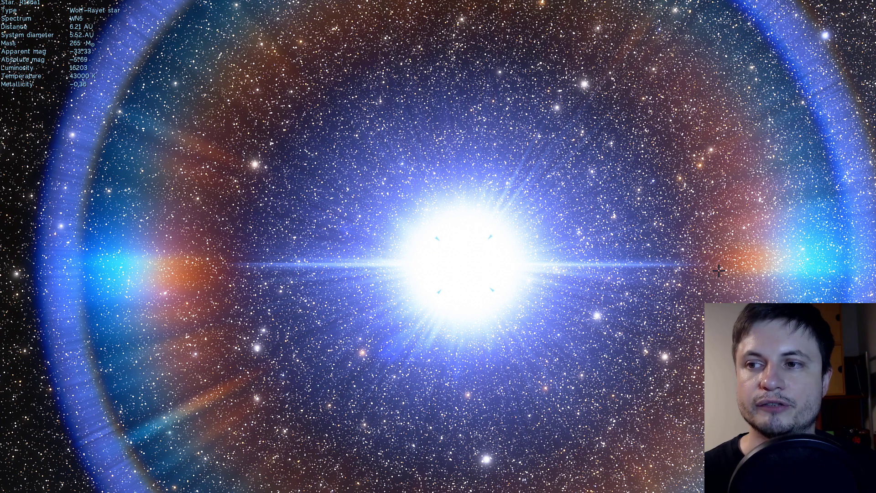
key("s")
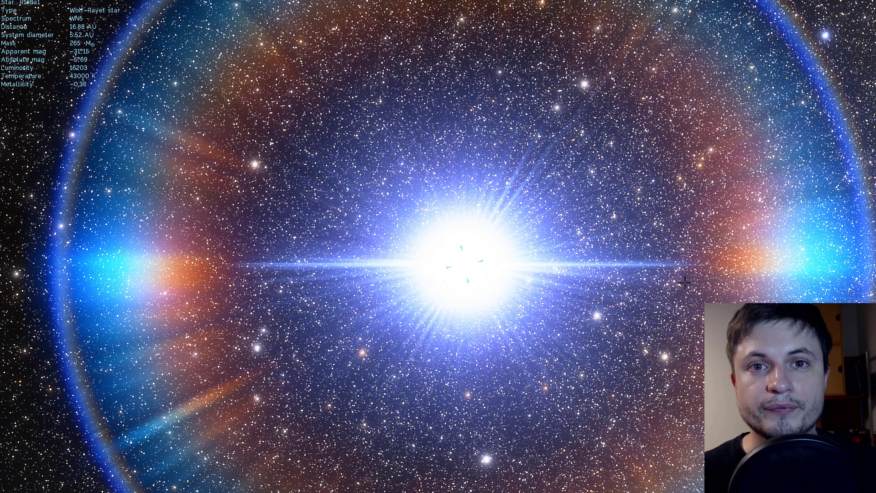
key("s")
scroll(646, 289, "up", 3)
key("s")
key("s")
key("s")
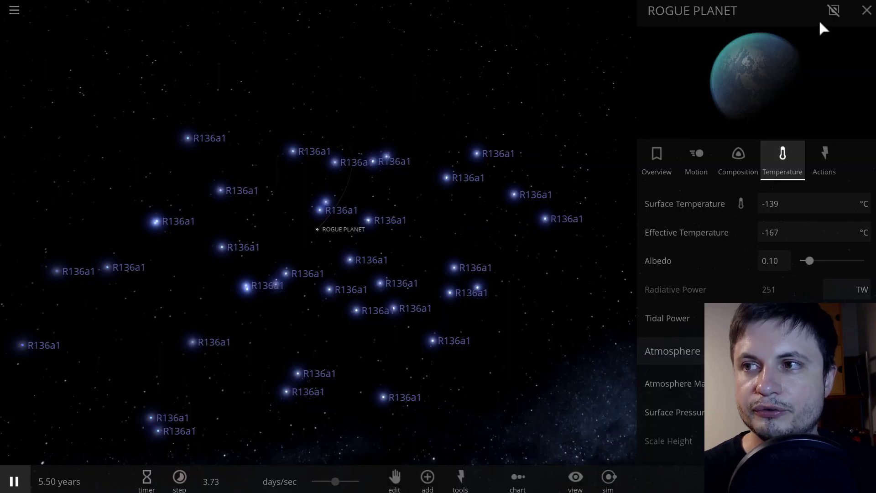
Close the Rogue Planet panel and select an R136a1 star to show its 260-solar-mass card
left_click(865, 10)
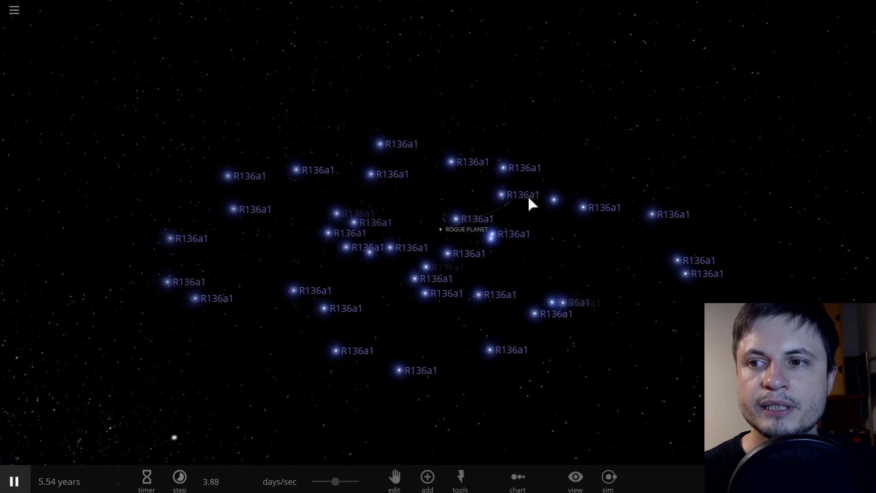
left_click(447, 253)
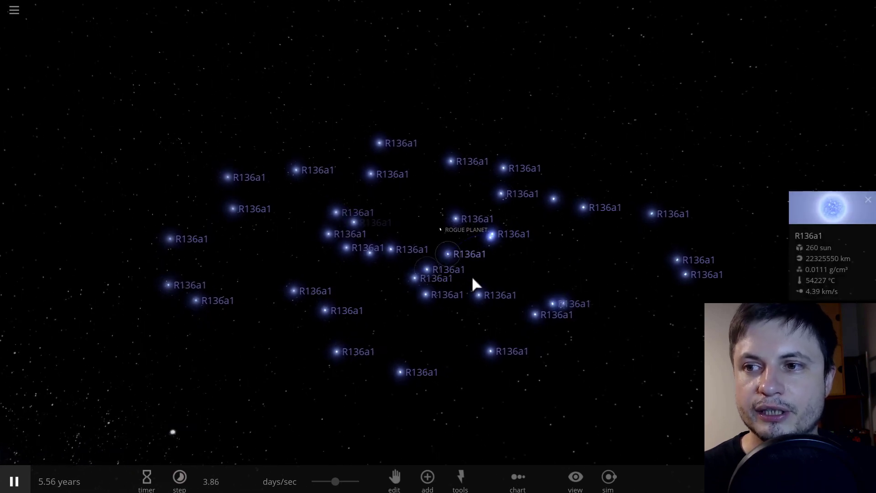
right_click_drag(472, 277, 476, 280)
scroll(475, 280, "up", 4)
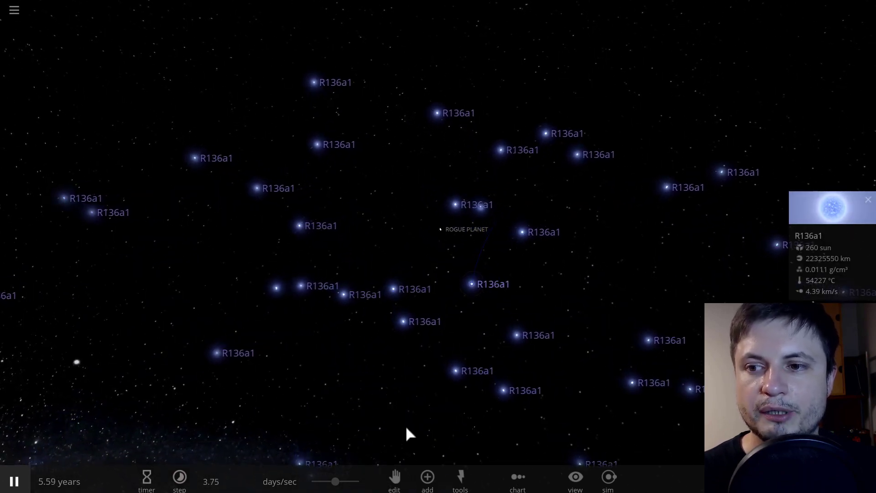
left_click(427, 476)
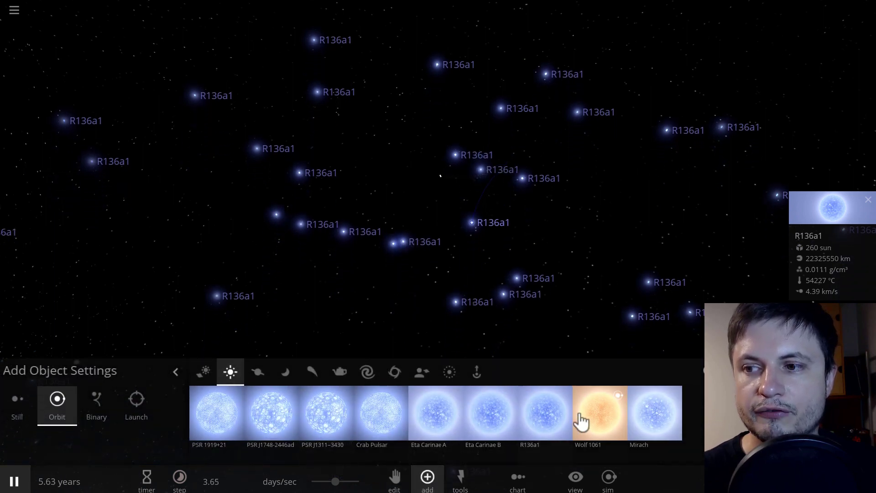
left_click(545, 413)
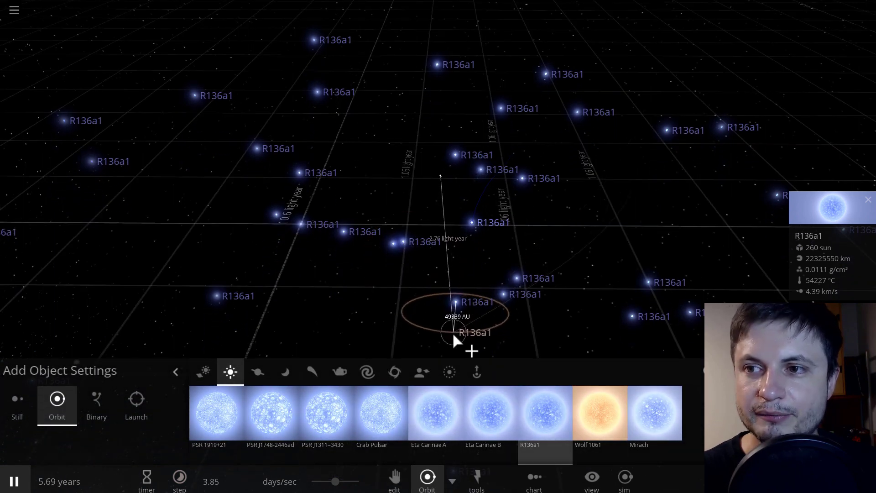
scroll(368, 329, "down", 2)
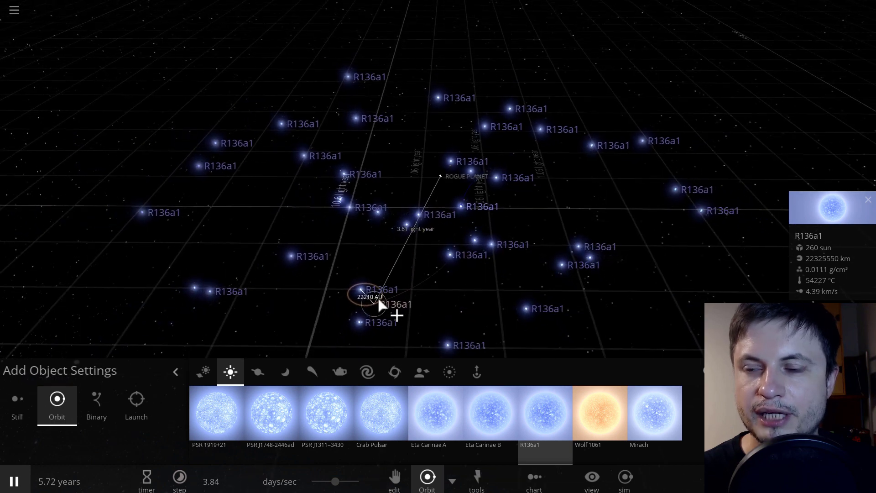
key("Escape")
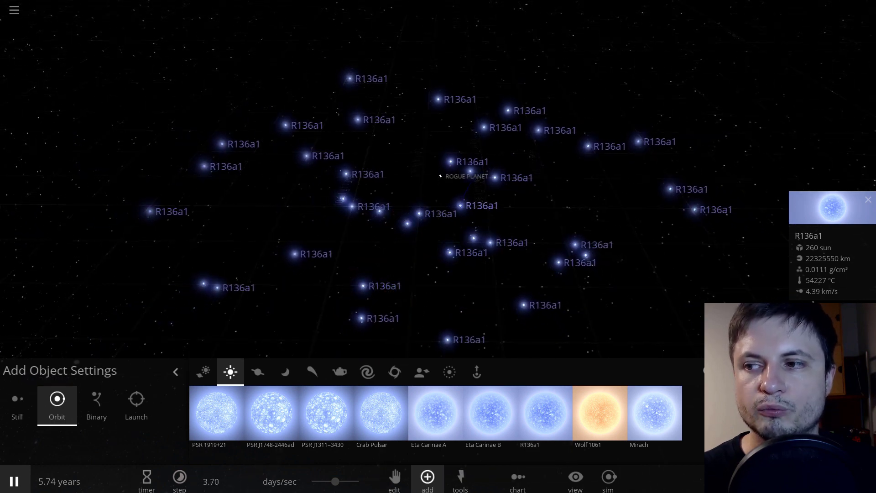
key("Escape")
scroll(563, 346, "up", 3)
right_click_drag(502, 335, 466, 318)
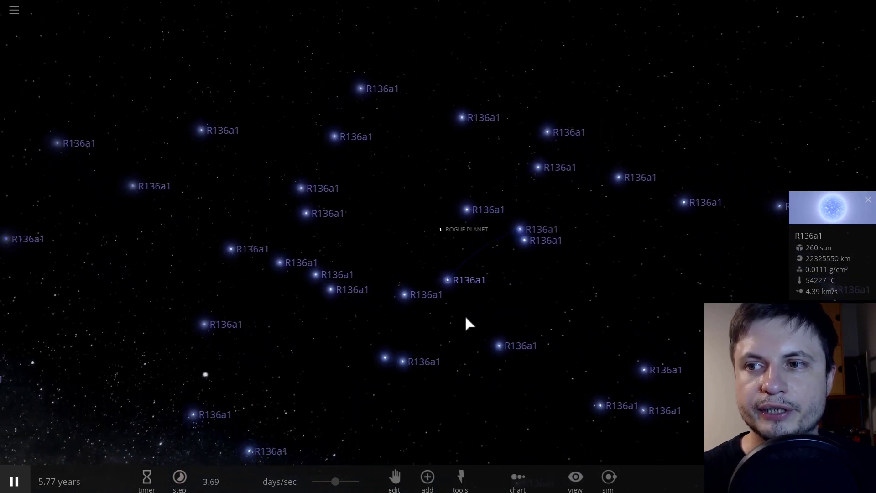
Select the rogue planet, zoom in close, and open its full properties panel
left_click(435, 230)
right_click_drag(490, 266, 448, 247)
scroll(447, 245, "up", 5)
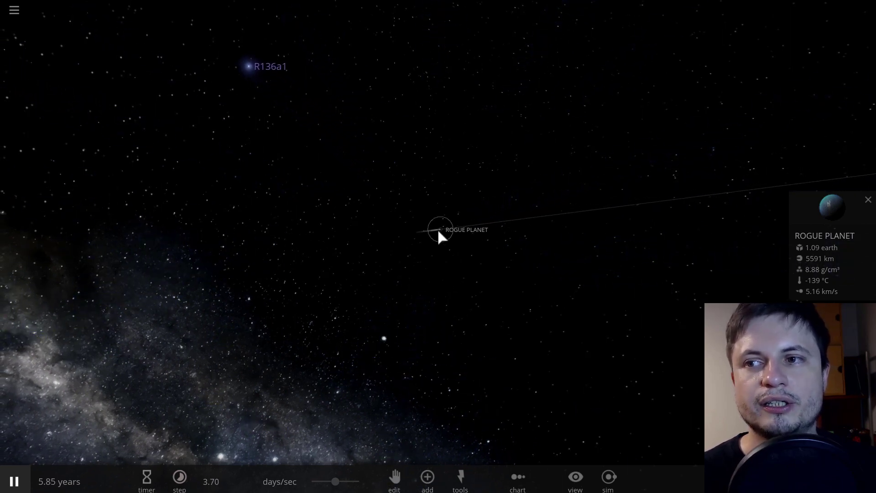
scroll(437, 228, "up", 10)
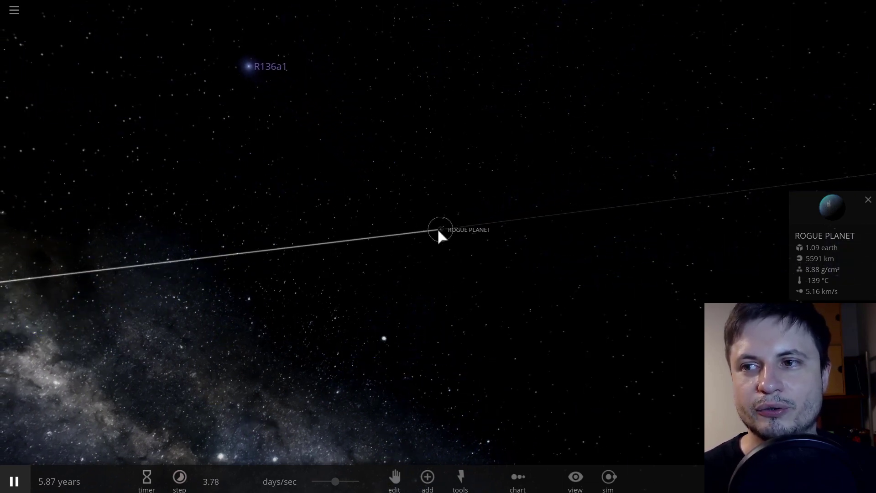
scroll(437, 228, "up", 3)
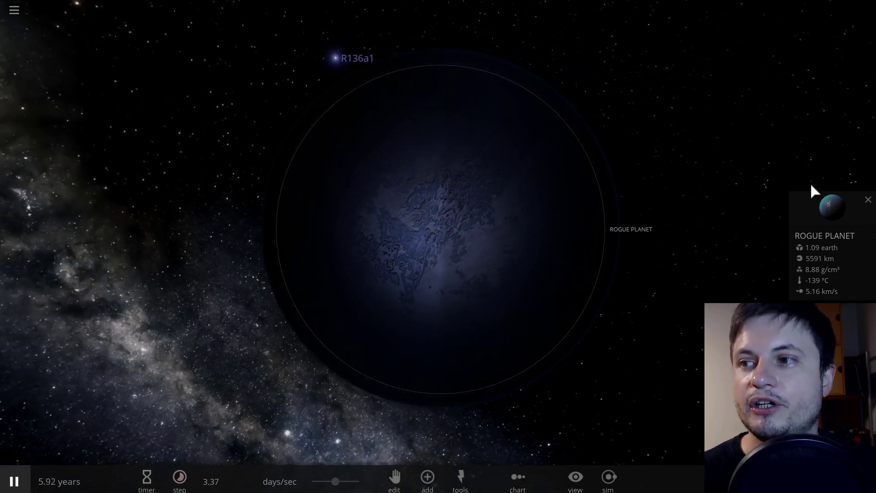
left_click(826, 210)
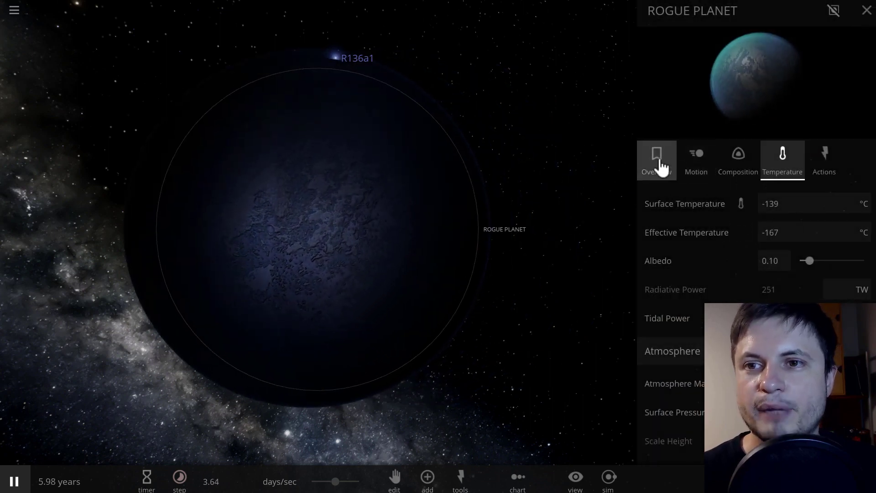
Browse the Overview and Composition tabs, ending on Temperature showing -139 °C surface
left_click(659, 164)
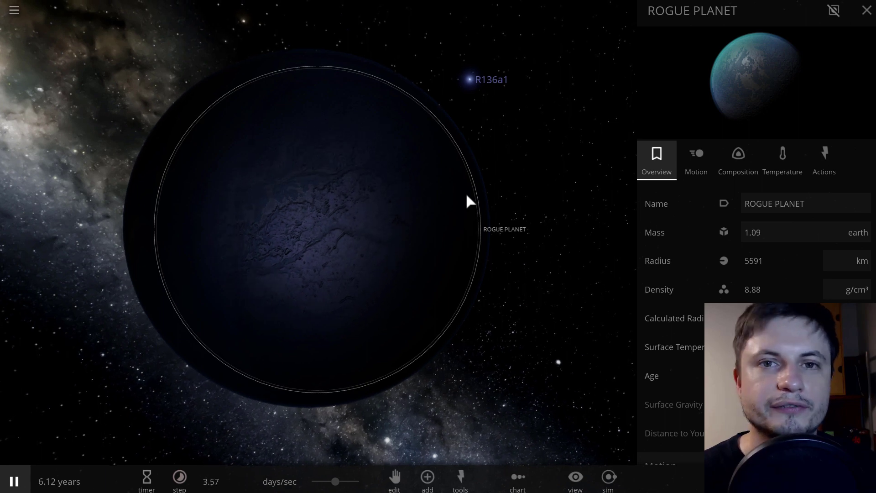
left_click(740, 162)
left_click(784, 171)
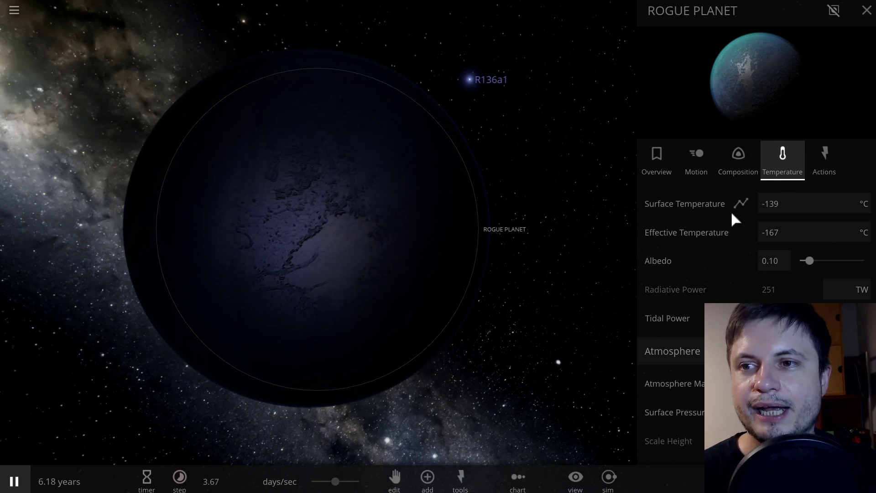
scroll(465, 239, "down", 3)
left_click_drag(333, 260, 498, 234)
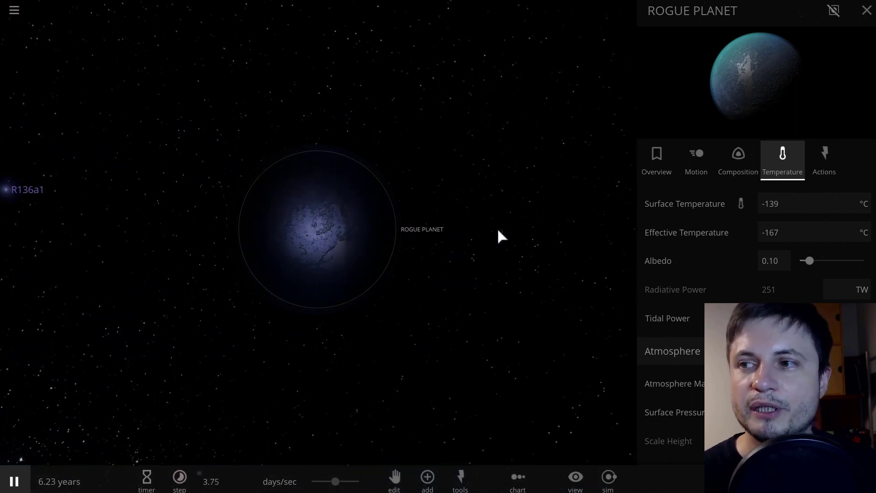
Graph the rogue planet's surface temperature over time
left_click(741, 205)
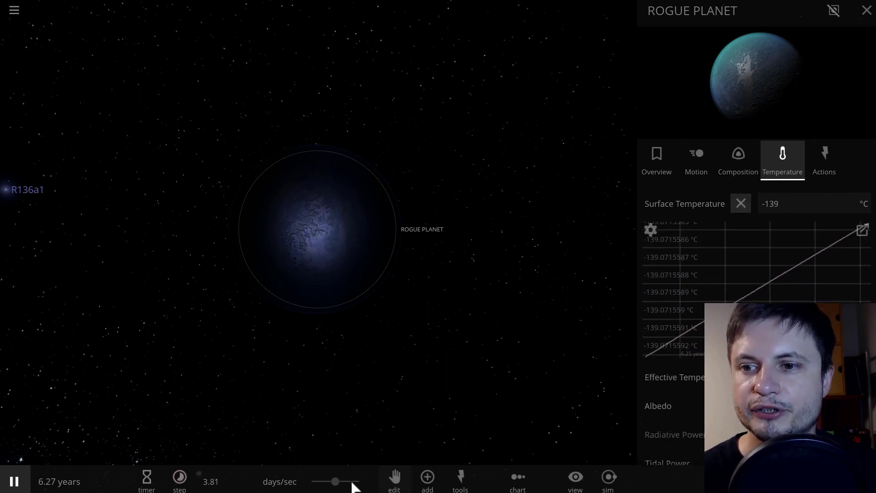
scroll(319, 354, "down", 5)
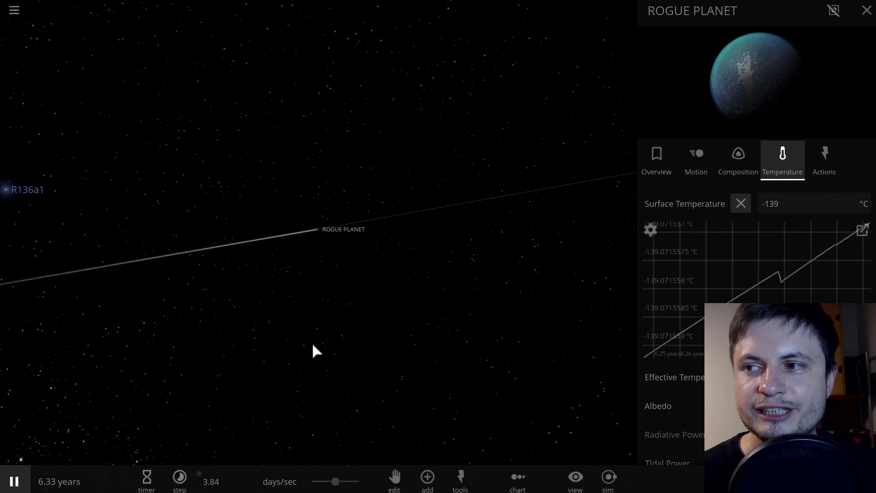
left_click_drag(312, 348, 440, 312)
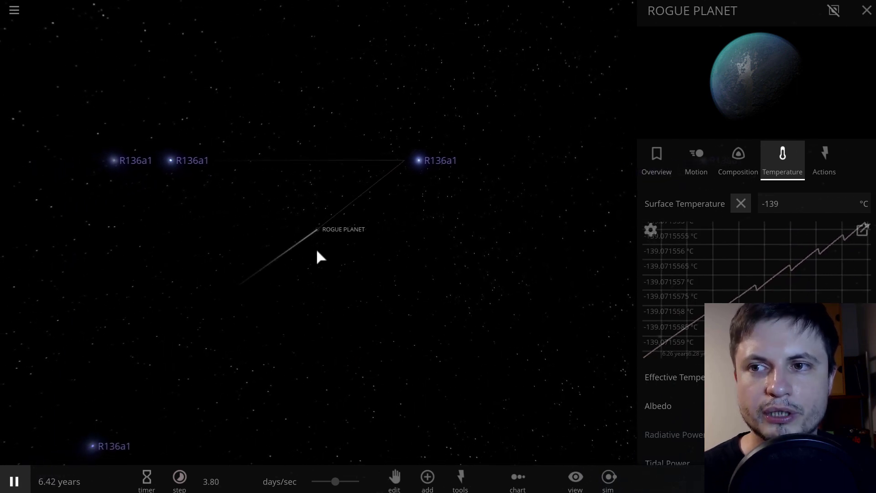
Speed the simulation up to about 22 days/sec
scroll(317, 251, "up", 5)
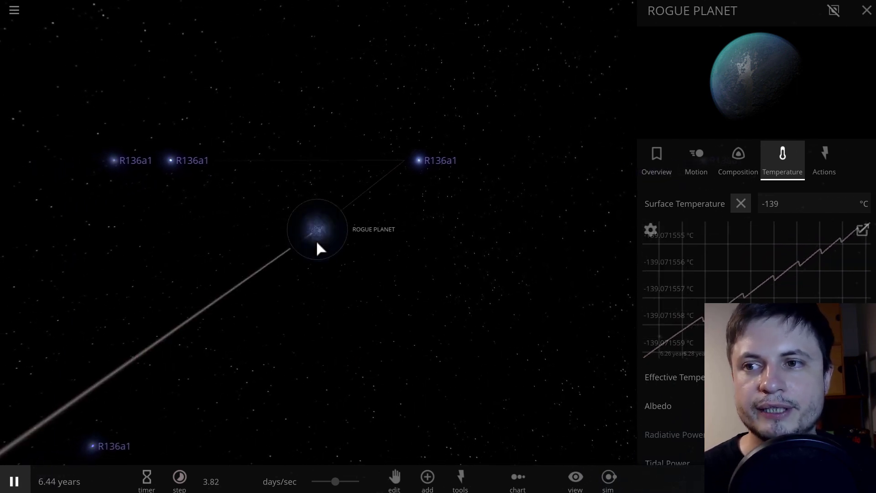
left_click_drag(337, 482, 348, 484)
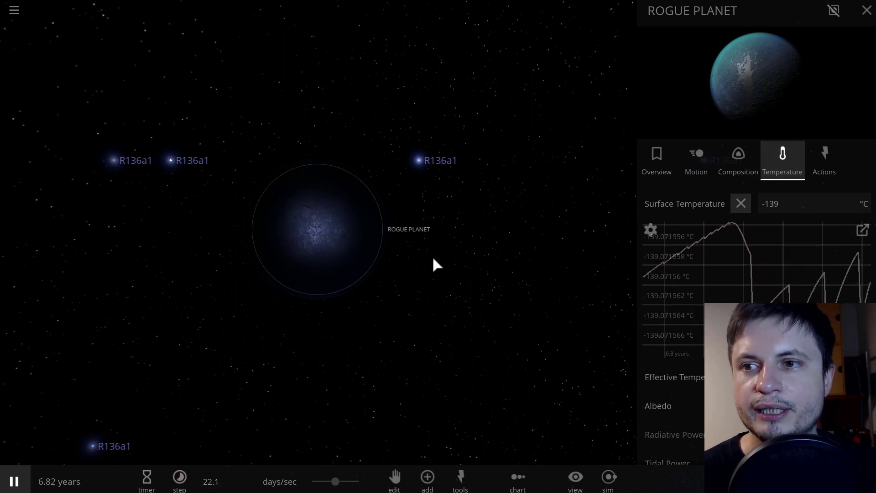
scroll(422, 265, "down", 3)
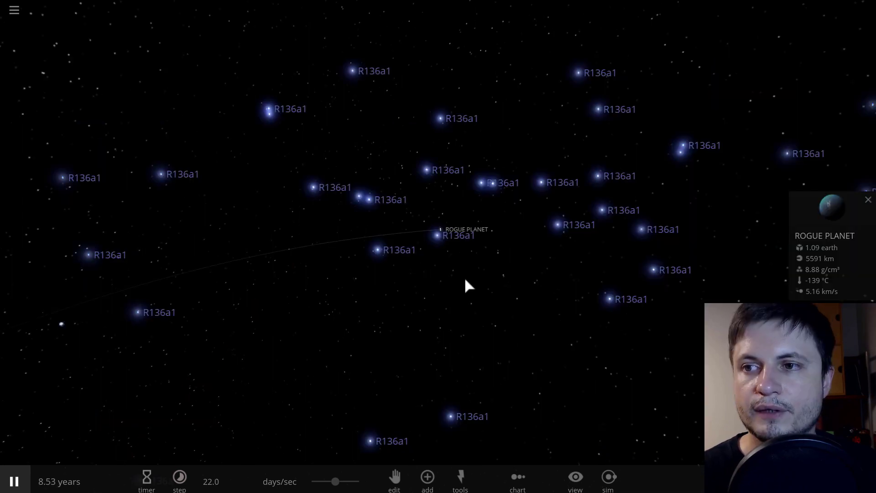
Orbit around the rogue planet and raise the speed to about 3.1 months/sec
right_click_drag(442, 282, 493, 280)
left_click_drag(494, 282, 518, 280)
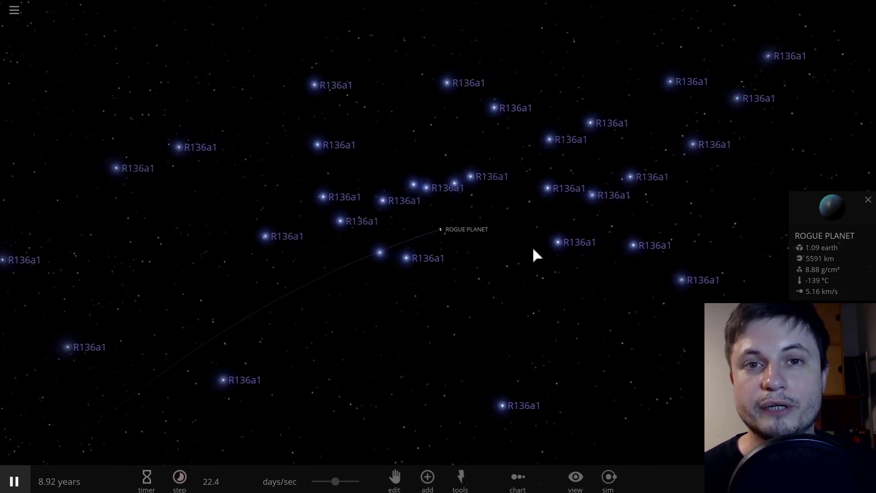
left_click_drag(445, 287, 530, 272)
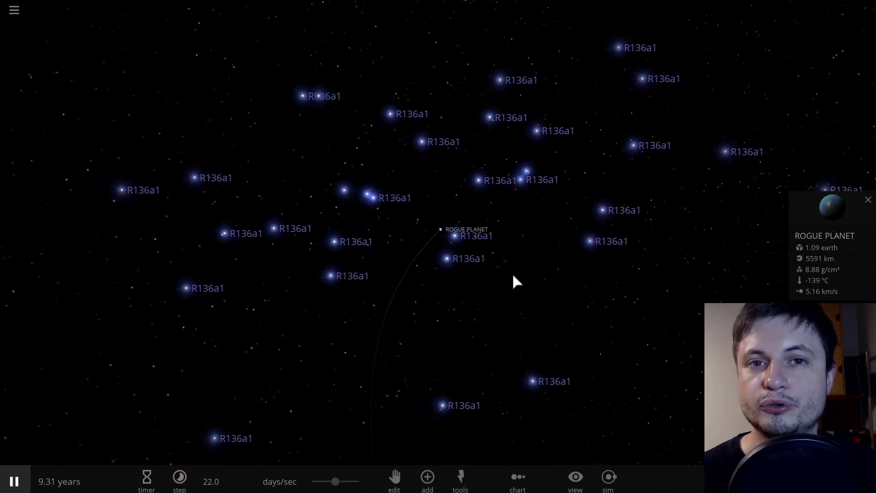
left_click_drag(426, 319, 466, 266)
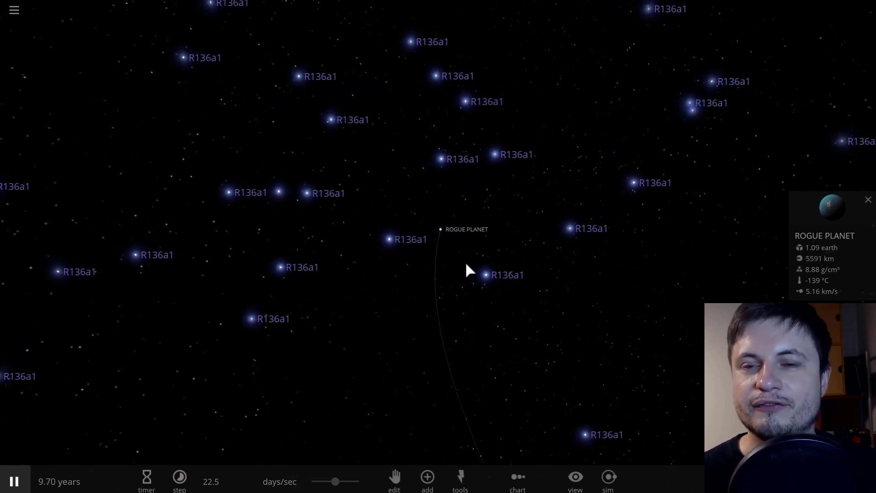
left_click_drag(441, 284, 451, 287)
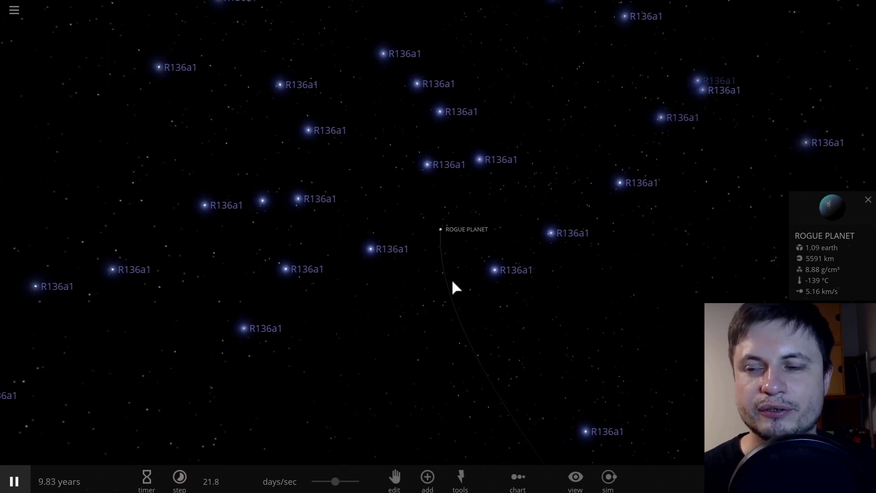
left_click_drag(337, 479, 347, 480)
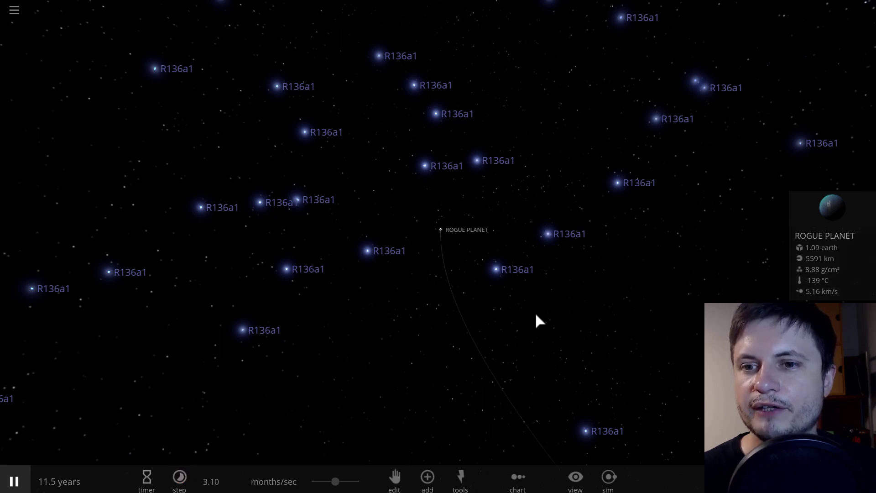
Select an R136a1 star, then refocus on the rogue planet and zoom in on it
left_click(495, 273)
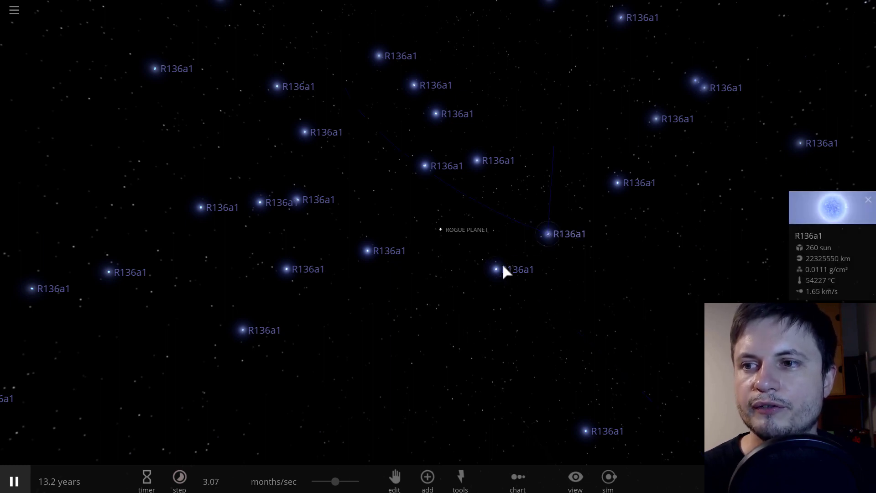
left_click(441, 231)
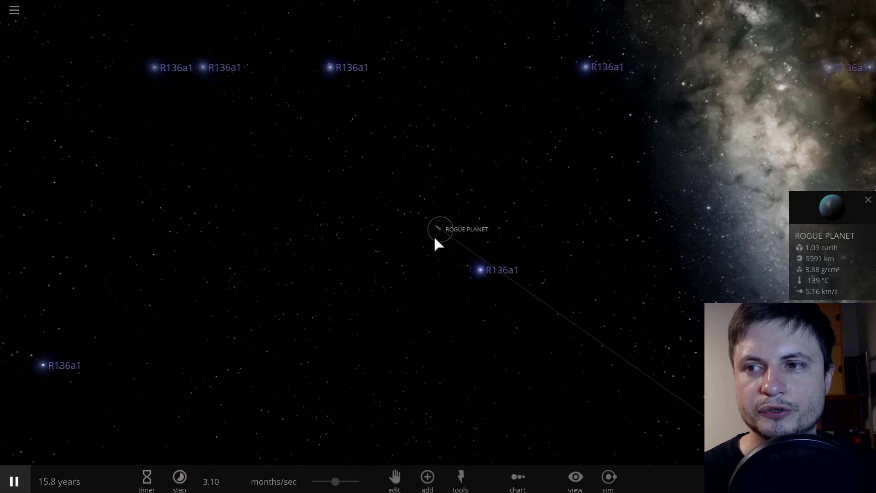
scroll(435, 237, "up", 15)
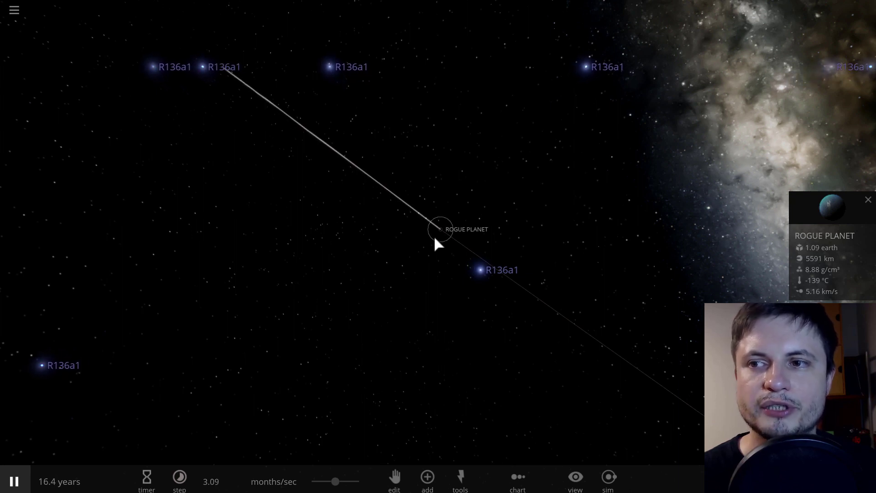
Zoom in, raise the speed to about 6.7 months/sec, and reopen the planet's Temperature properties
scroll(431, 242, "up", 3)
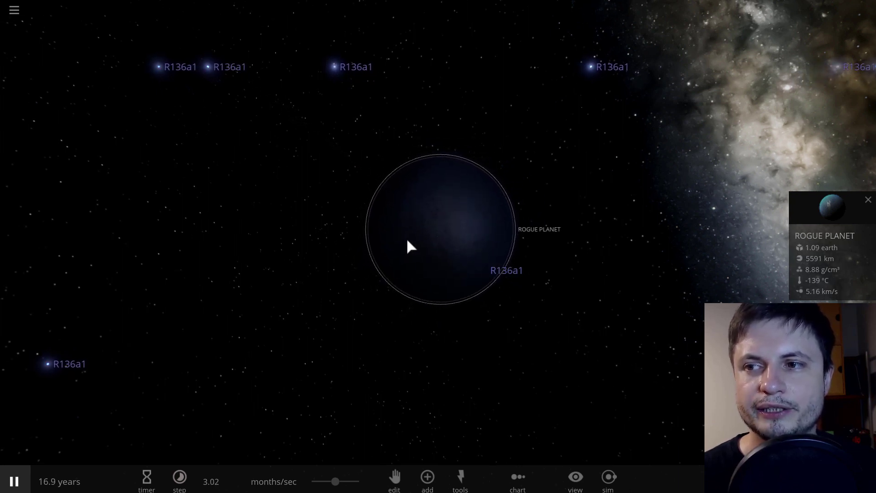
scroll(498, 140, "up", 1)
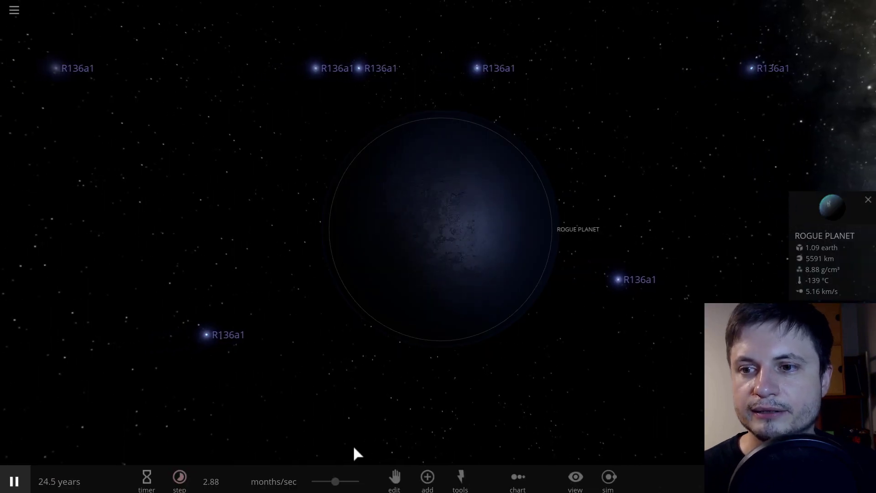
left_click_drag(335, 482, 338, 482)
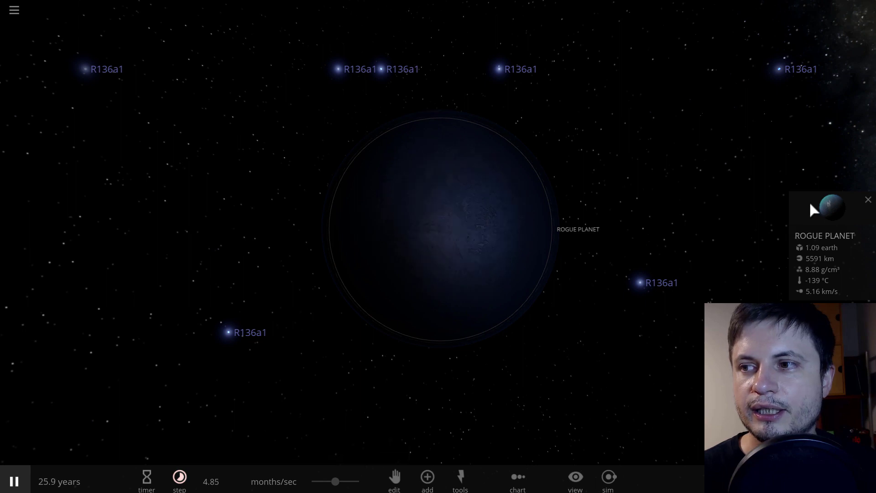
left_click(819, 210)
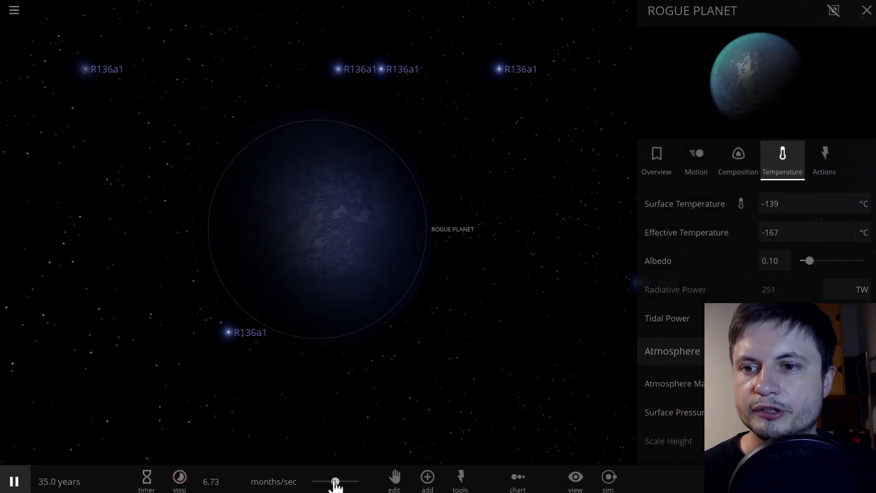
Nudge the simulation speed higher and orbit around the enlarged rogue planet
left_click(337, 483)
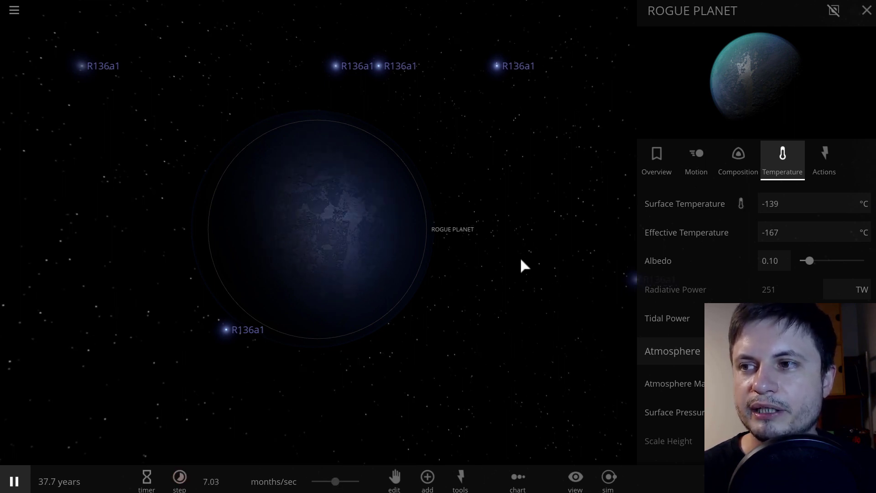
left_click_drag(336, 482, 343, 482)
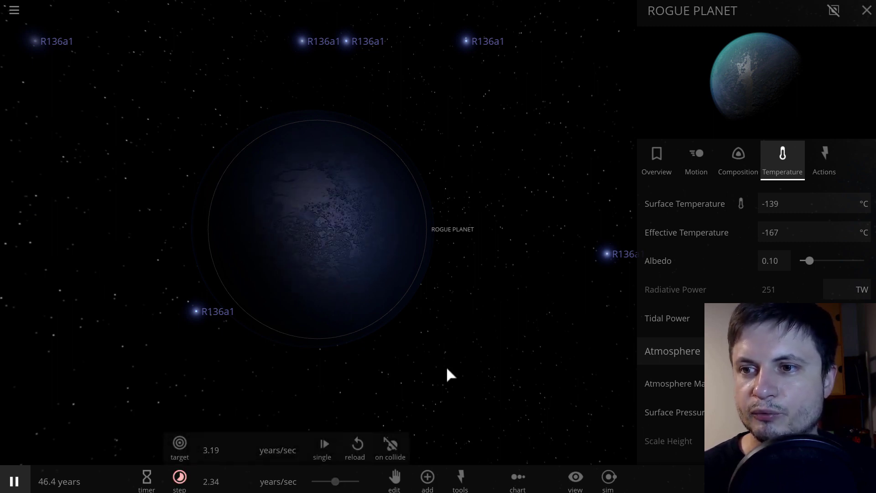
scroll(433, 364, "up", 4)
right_click_drag(433, 364, 442, 370)
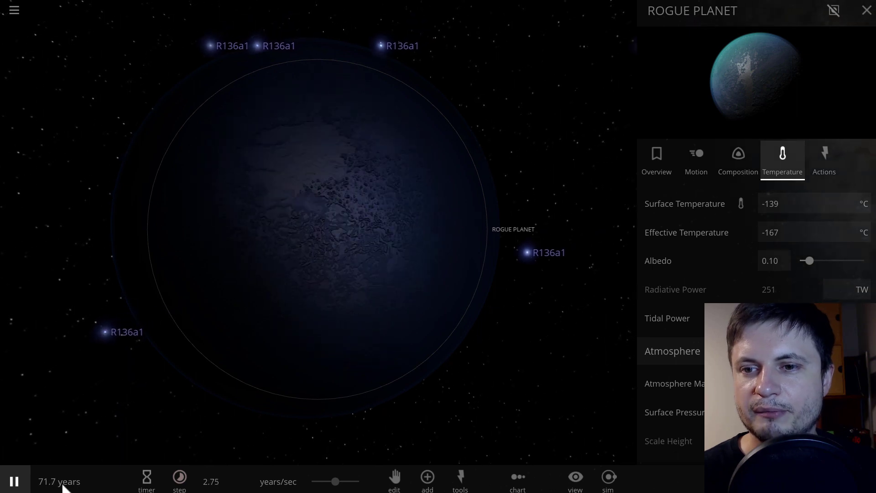
left_click_drag(201, 392, 497, 320)
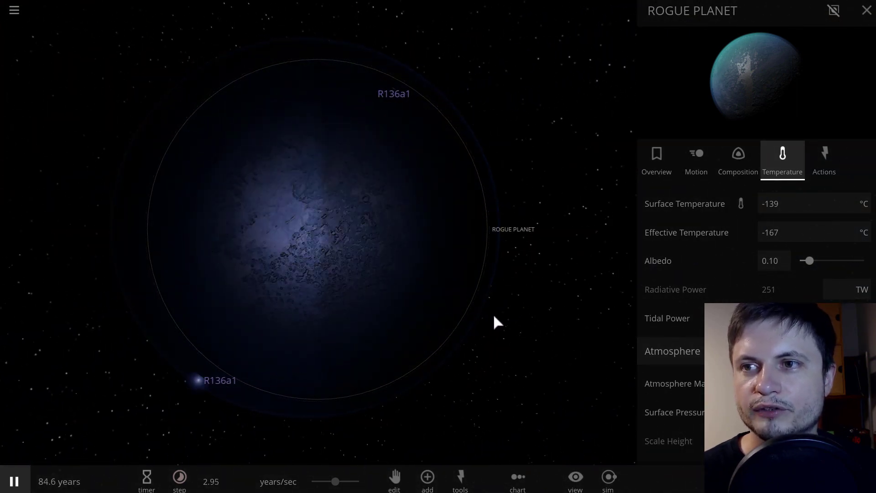
scroll(494, 316, "down", 5)
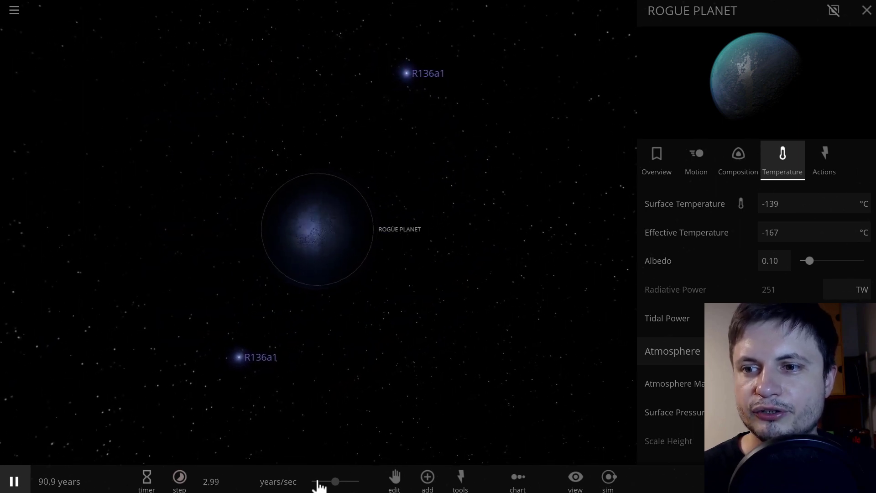
Raise the speed into years per second, past 110 years/sec, while orbiting the planet
left_click_drag(335, 482, 347, 482)
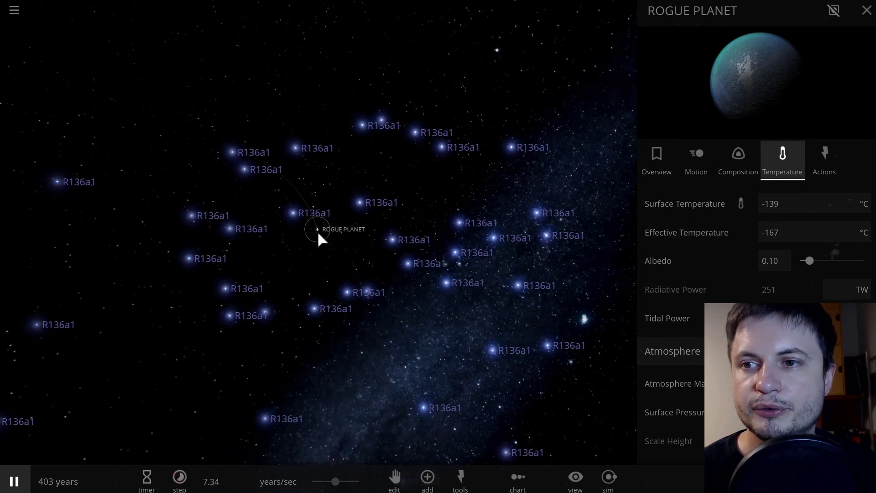
left_click_drag(317, 251, 413, 264)
scroll(388, 254, "up", 3)
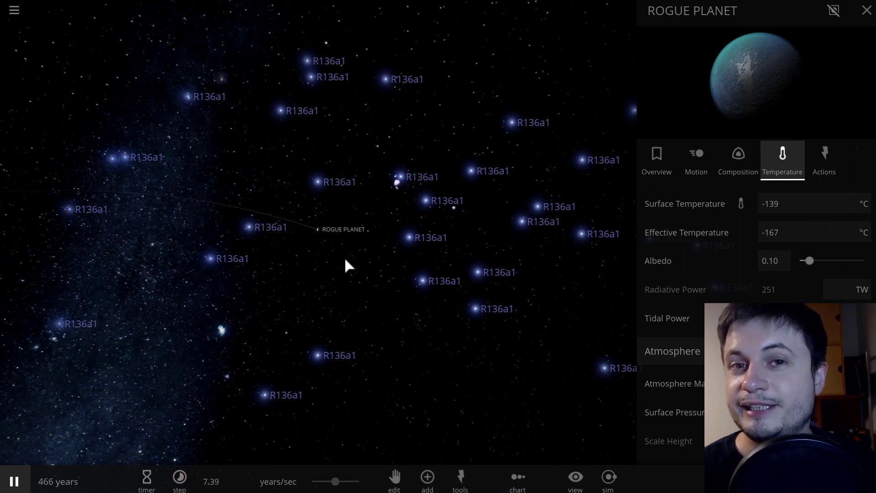
left_click_drag(345, 259, 356, 252)
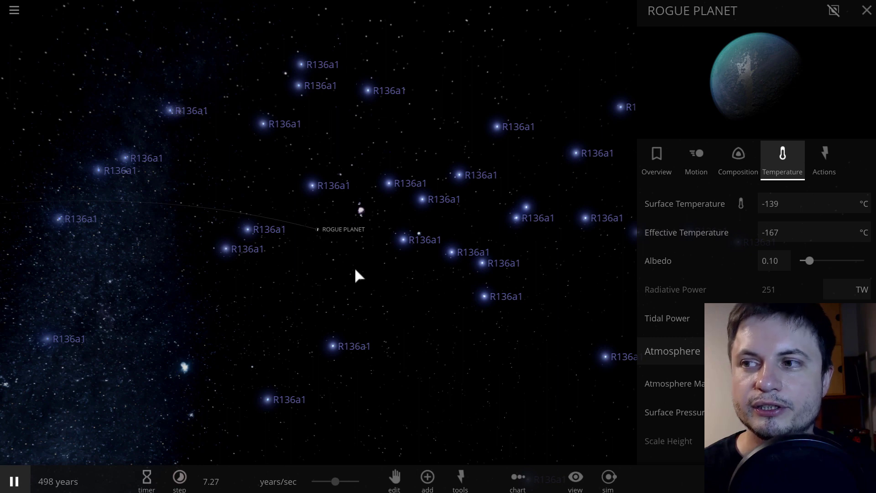
left_click_drag(355, 269, 324, 234)
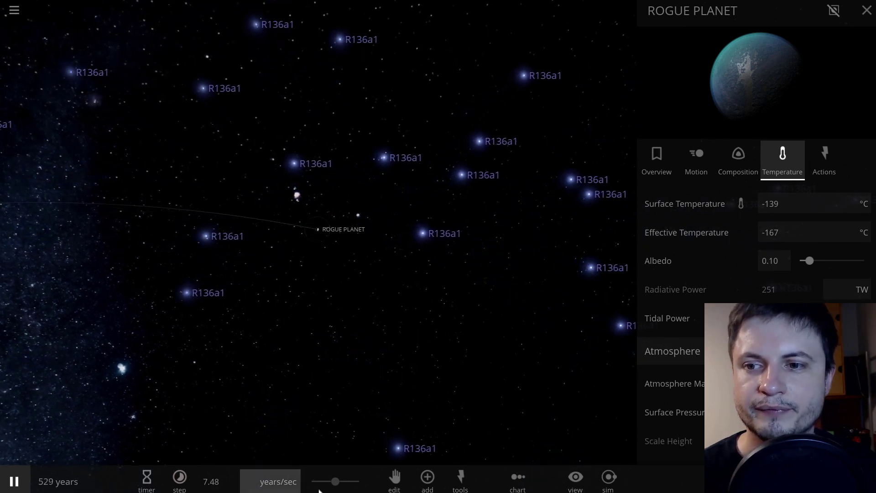
left_click_drag(341, 481, 344, 482)
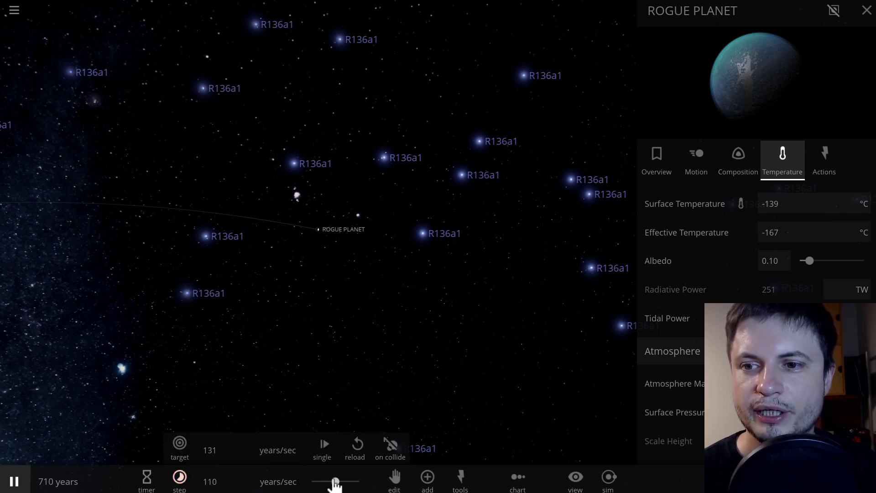
mouse_move(335, 483)
left_mouse_down()
mouse_move(352, 483)
mouse_move(337, 482)
left_mouse_up()
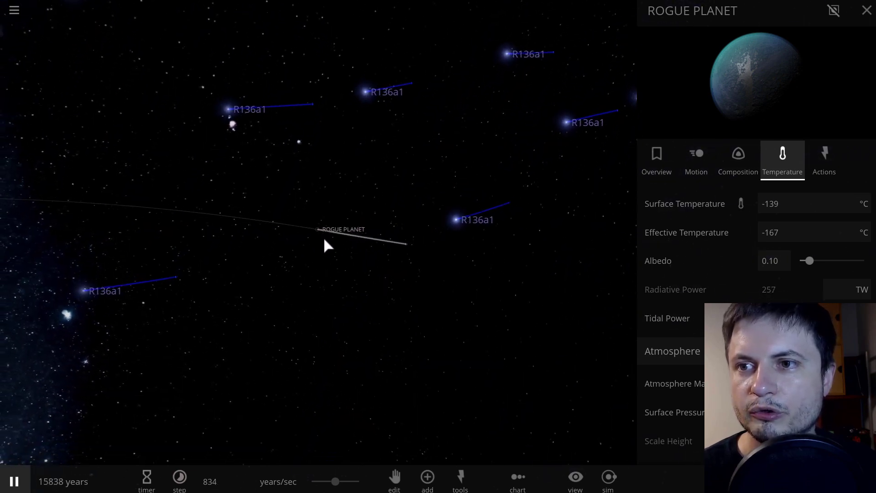
Orbit to view the planet's trail and the Milky Way, then fly in close to the planet
left_click_drag(325, 248, 318, 201)
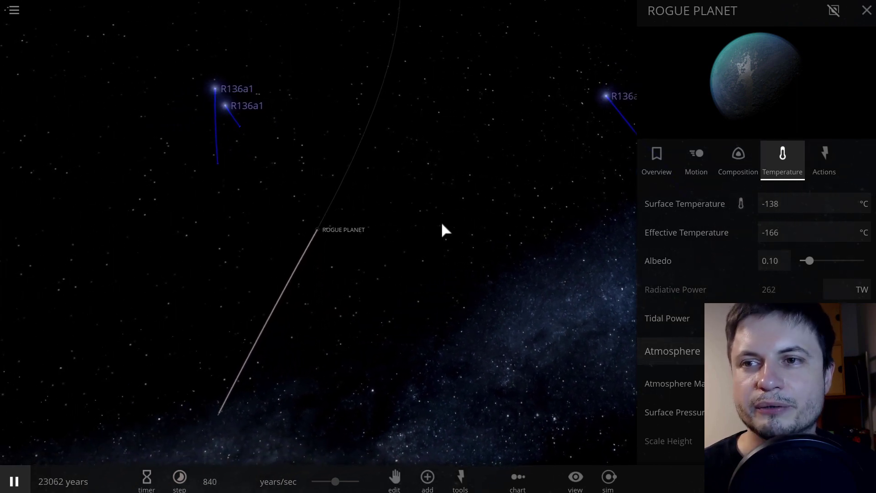
left_click_drag(441, 222, 376, 214)
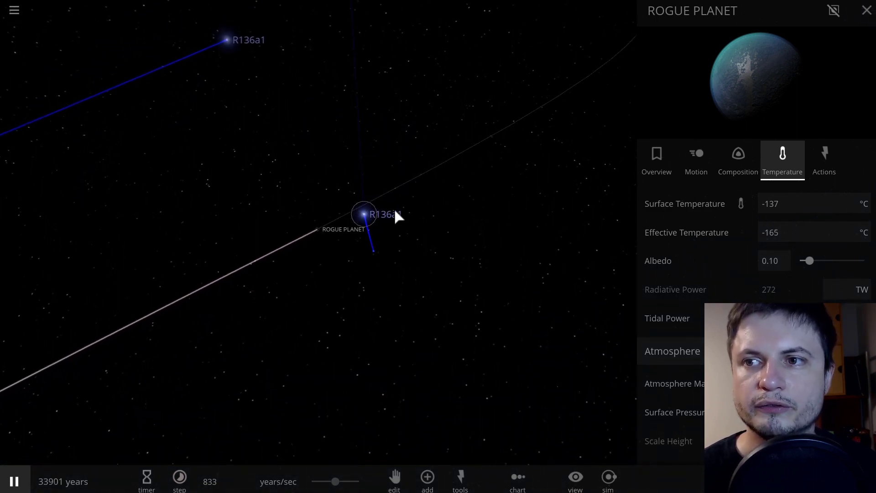
left_click_drag(395, 212, 249, 269)
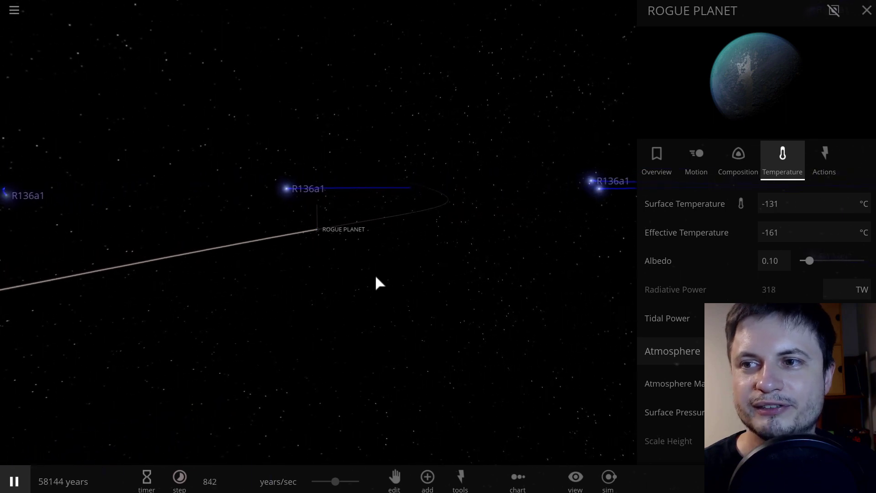
left_click_drag(450, 291, 393, 263)
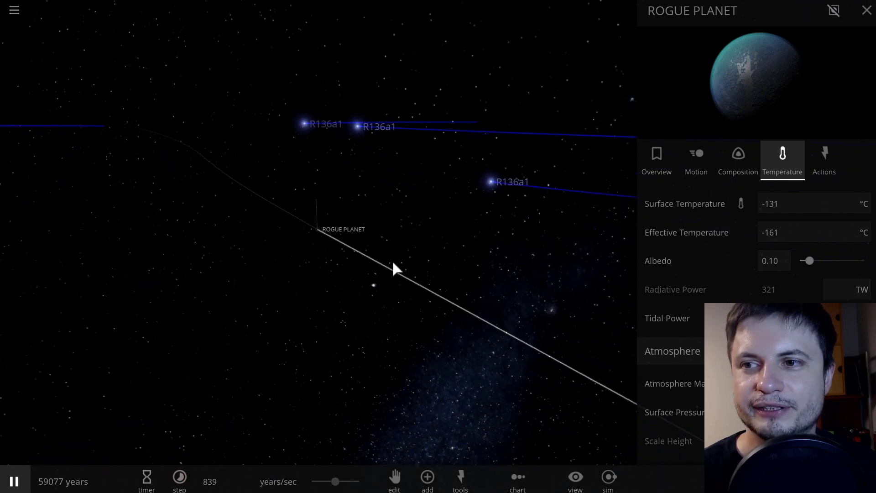
double_click(312, 234)
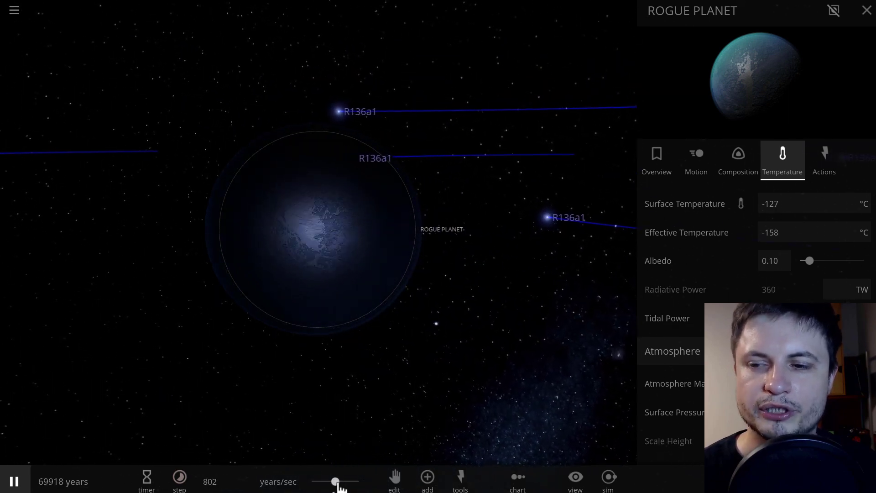
Pause, slow the simulation to about 2.75 years/sec, and resume with the planet at -97.5 °C
scroll(383, 346, "down", 3)
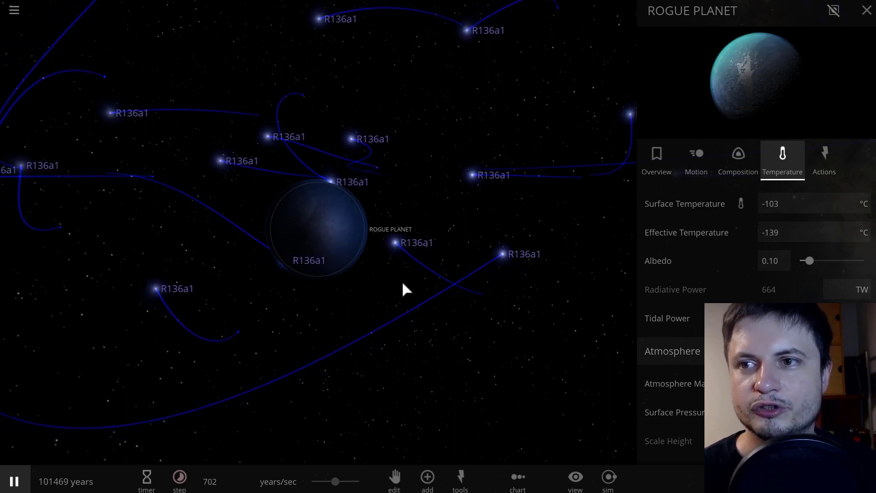
left_click_drag(404, 283, 429, 259)
key("space")
key("space")
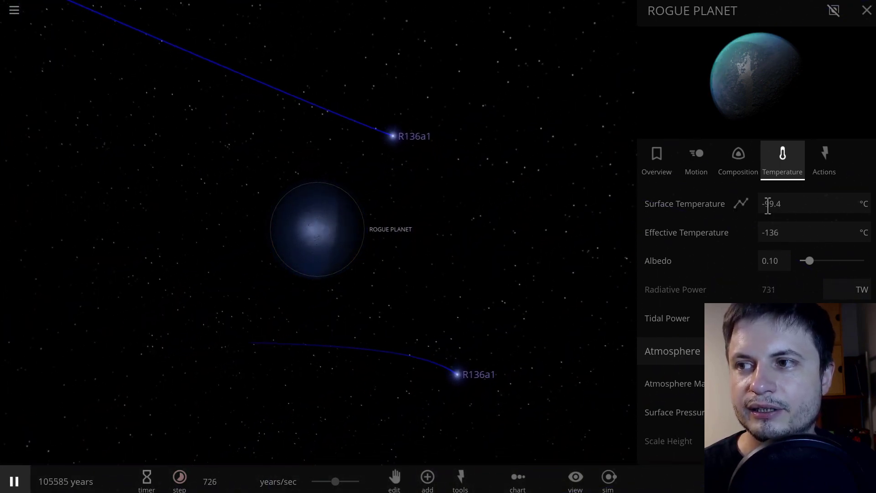
key("space")
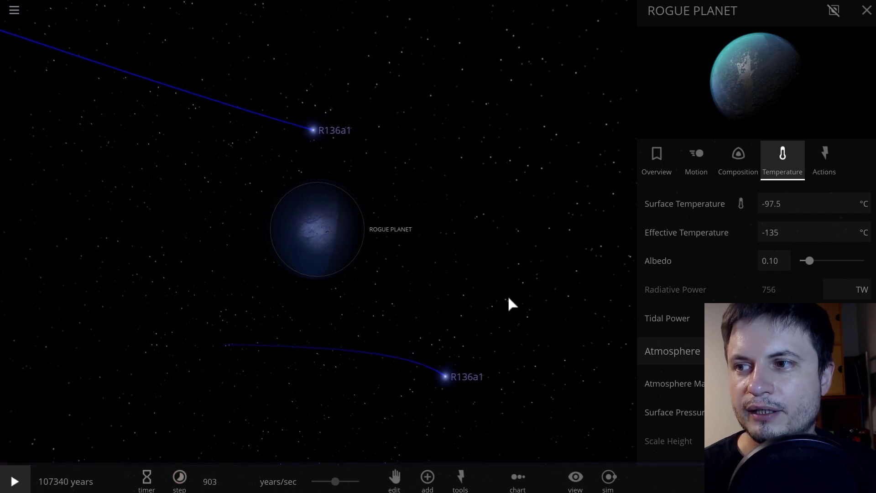
left_click_drag(507, 294, 499, 297)
left_click_drag(335, 482, 317, 483)
key("space")
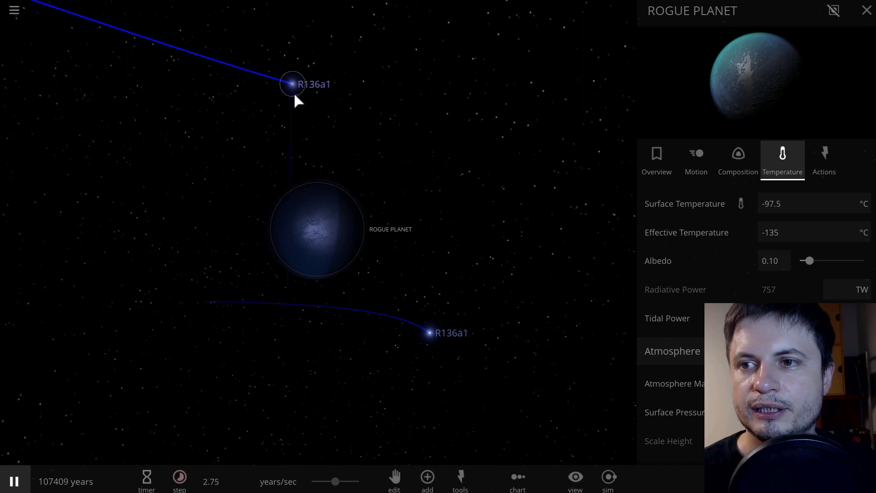
Switch the rogue planet's Motion distance unit to light years
scroll(294, 95, "down", 5)
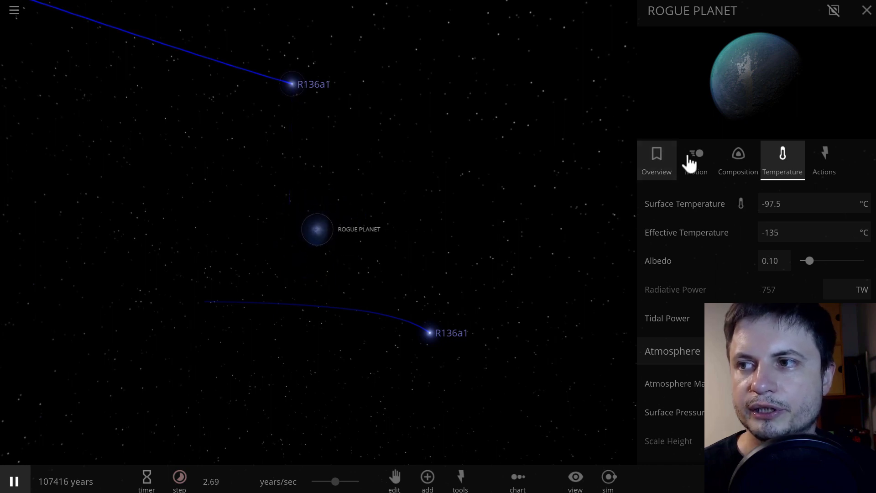
scroll(679, 290, "down", 4)
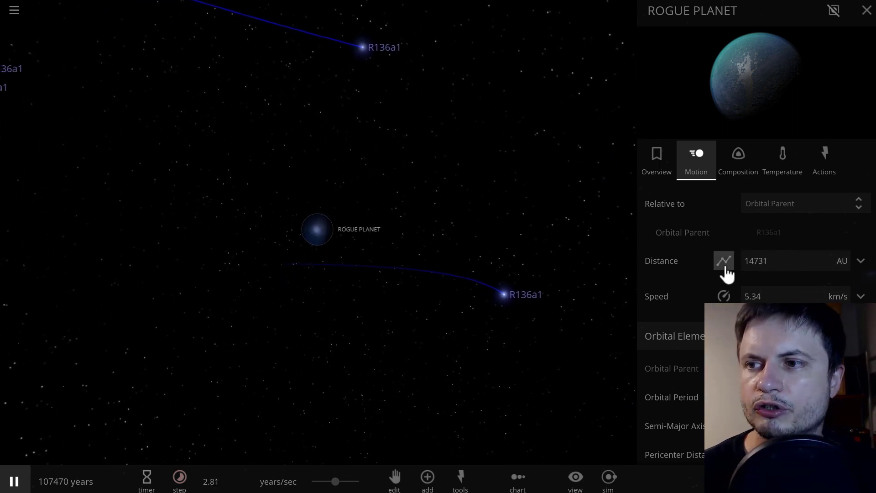
left_click(833, 262)
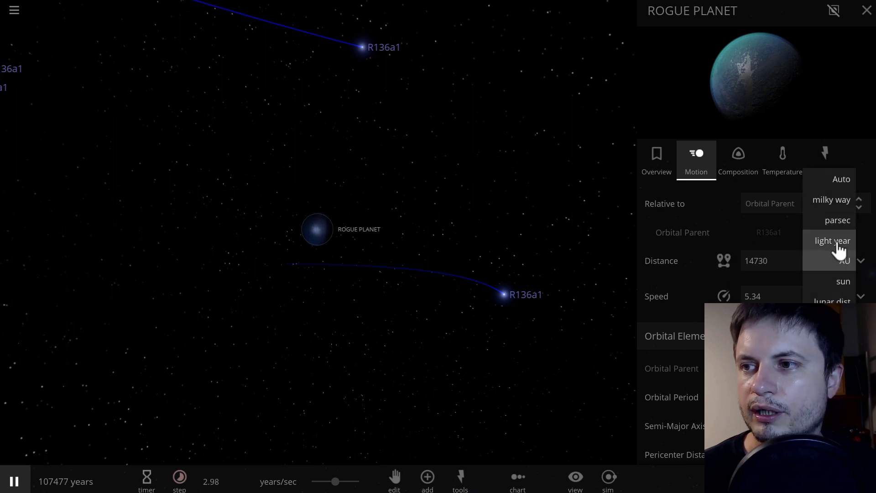
left_click(837, 245)
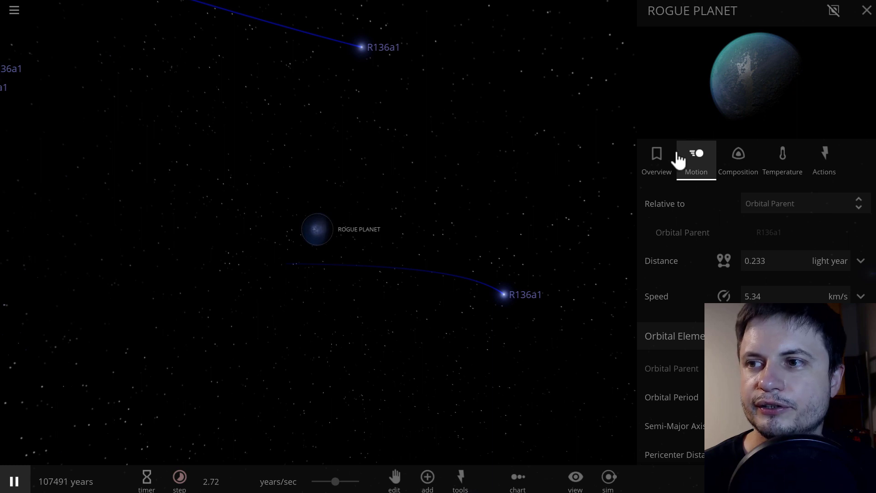
Check the Overview, Composition and Temperature tabs, showing the surface warmed to -7.96 °C
left_click(659, 165)
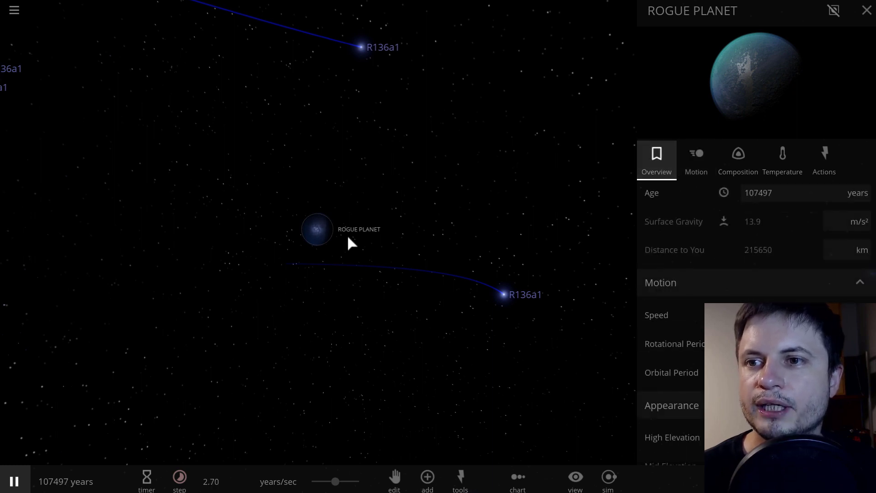
scroll(317, 226, "up", 6)
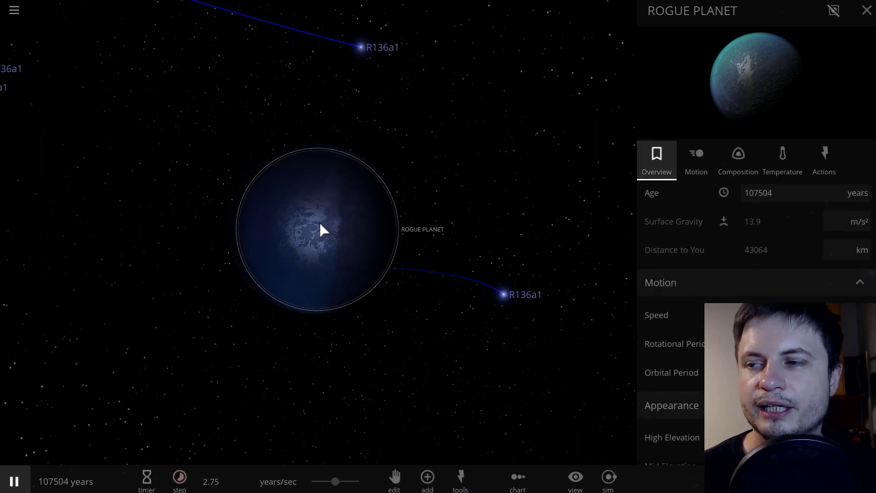
scroll(321, 223, "down", 2)
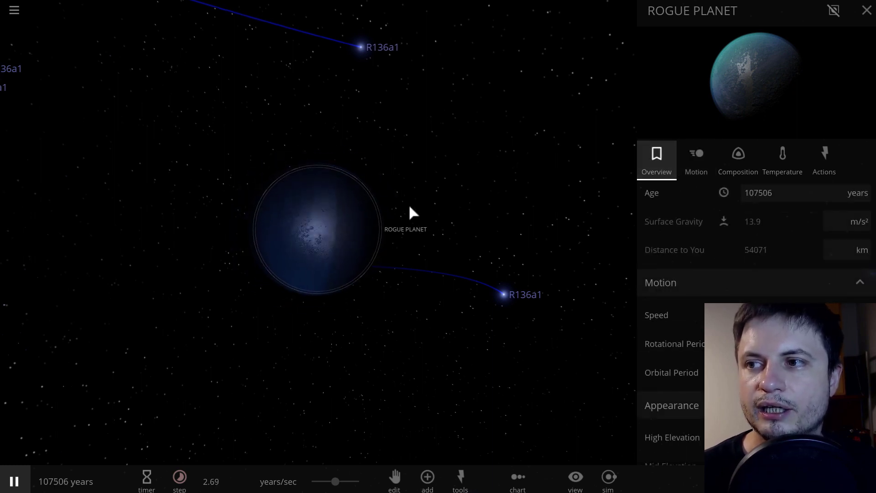
left_click(782, 162)
left_click(747, 170)
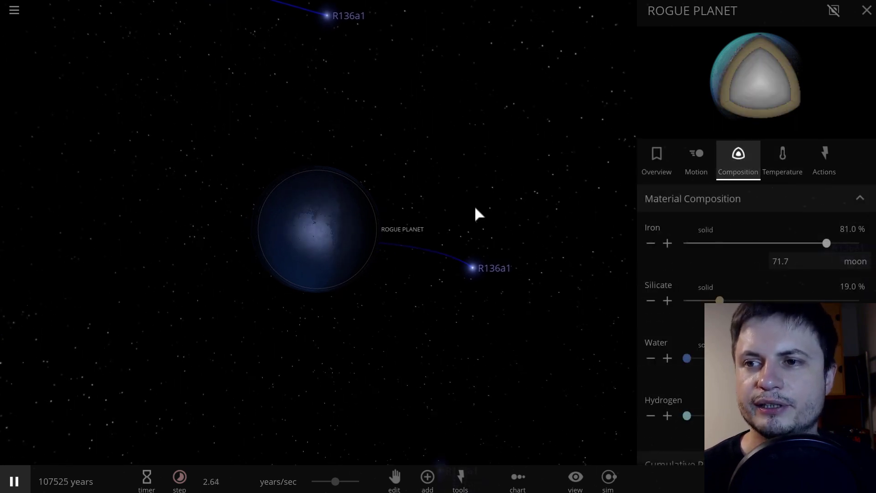
left_click(781, 158)
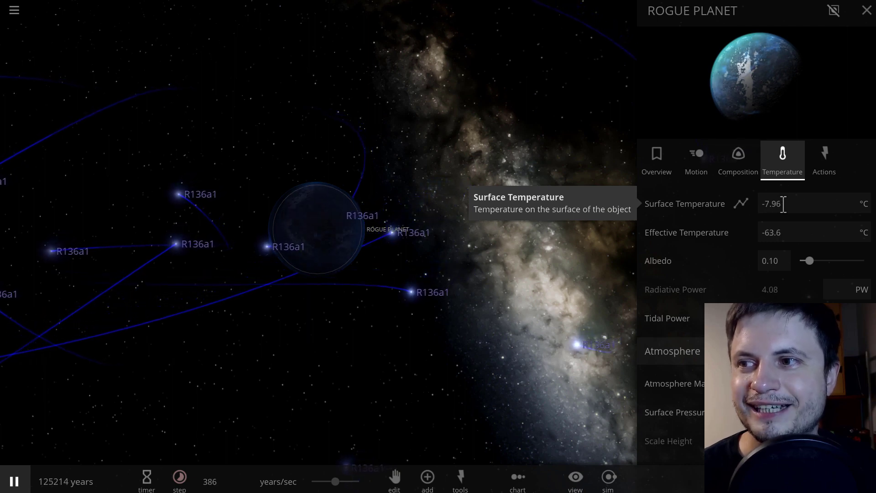
Lower the simulation speed and zoom in and out on the Rogue Planet
key("space")
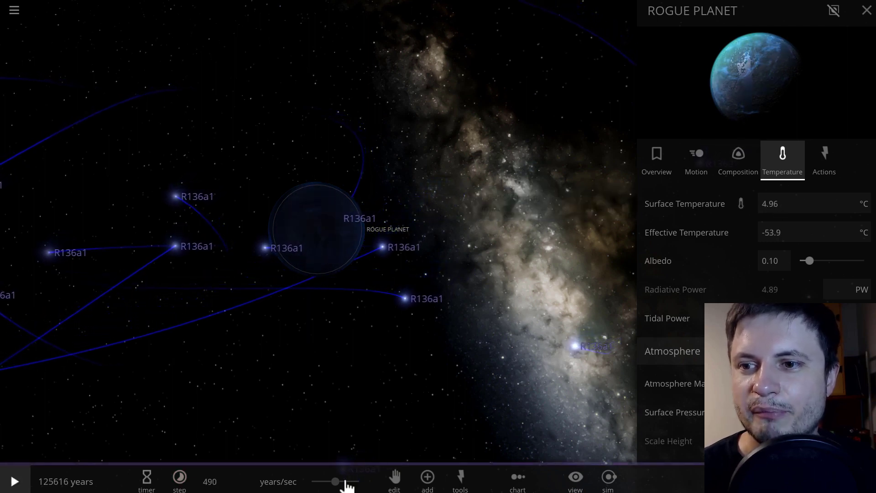
left_click_drag(337, 484, 315, 485)
key("space")
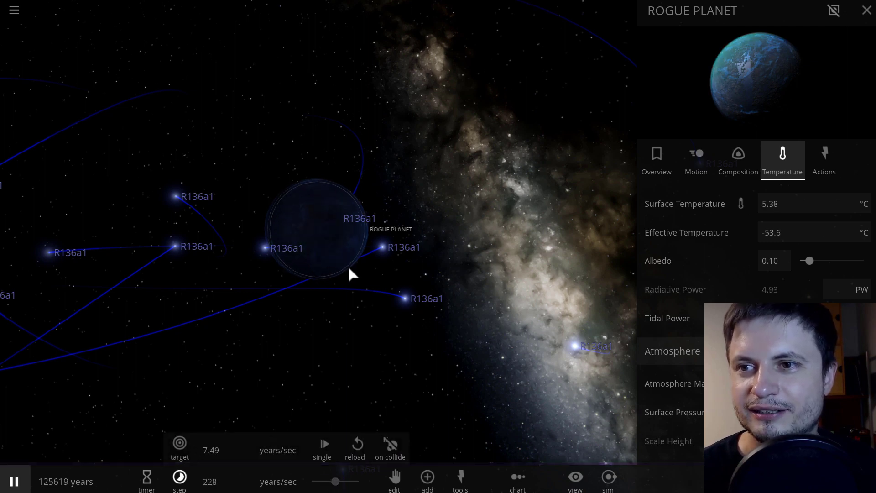
scroll(347, 266, "up", 5)
key("space")
scroll(374, 365, "down", 5)
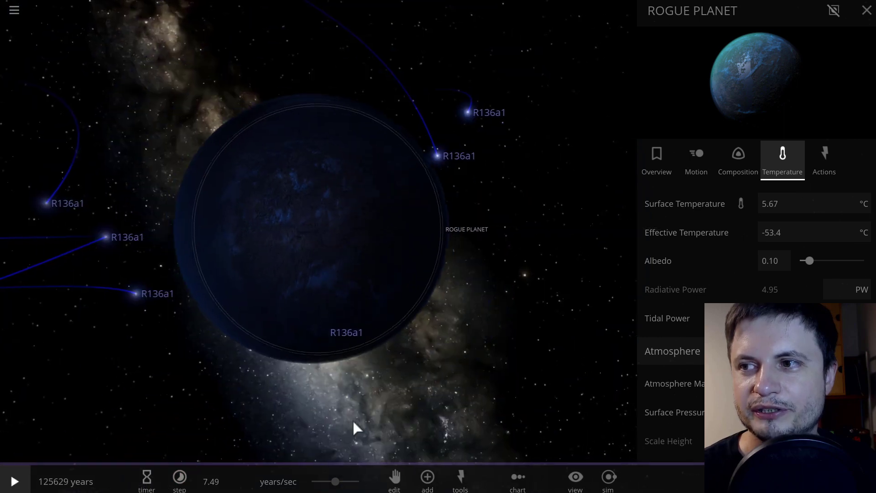
key("space")
Slow time further to about 5.4 days/sec, orbiting around the planet at 125,638 years
left_click_drag(337, 482, 321, 485)
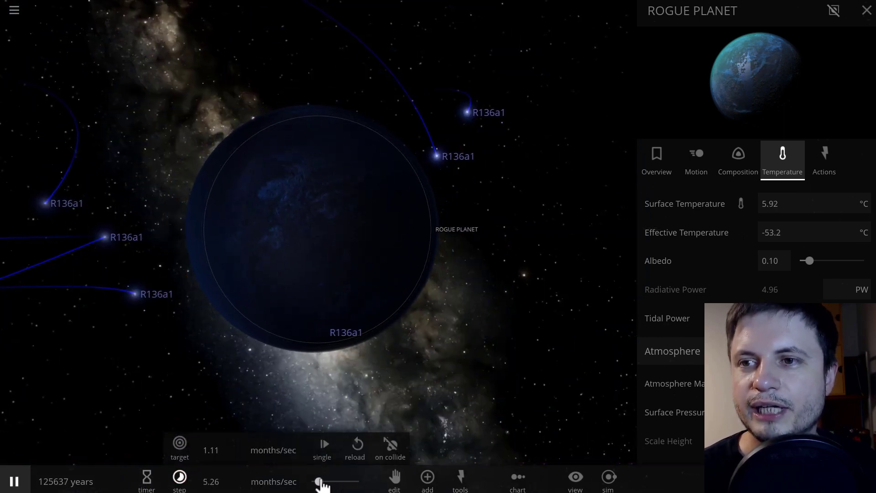
left_click_drag(282, 348, 440, 326)
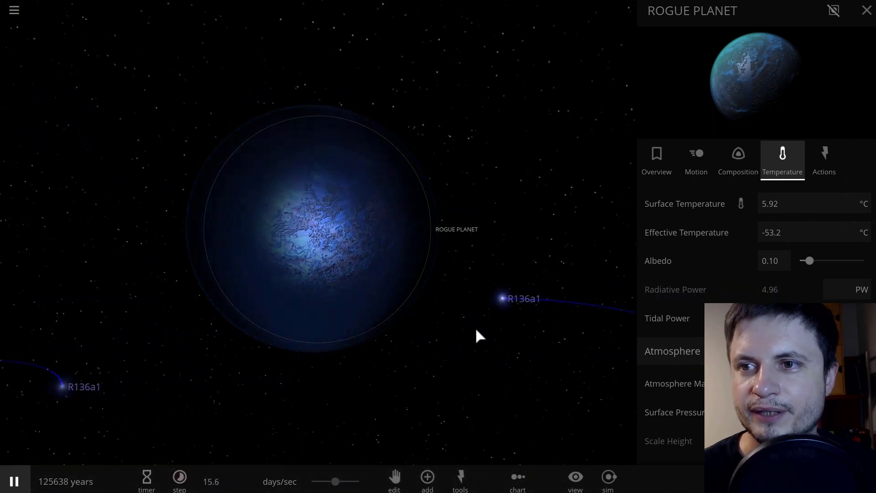
scroll(371, 308, "up", 2)
left_click_drag(369, 305, 398, 323)
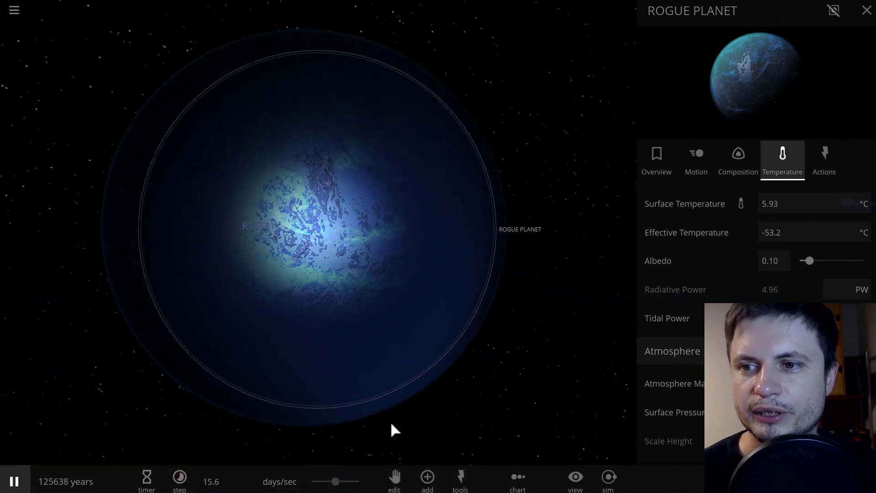
scroll(371, 365, "down", 3)
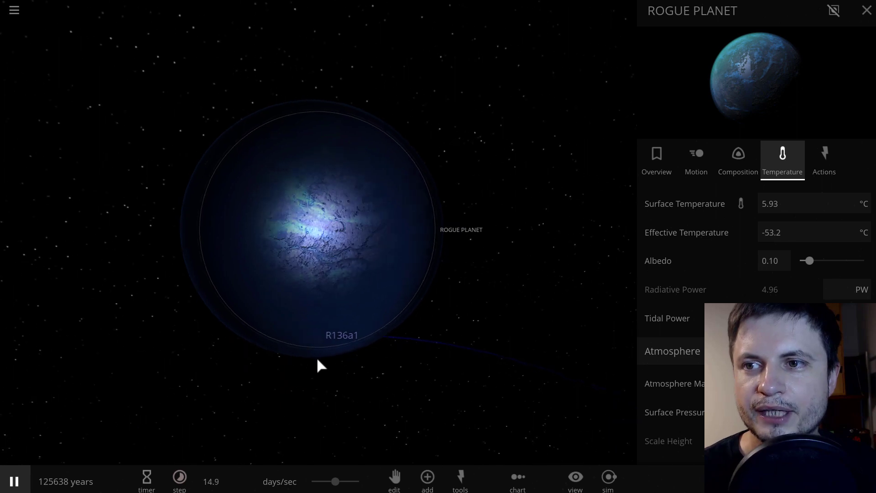
left_click_drag(337, 481, 323, 481)
scroll(381, 299, "up", 3)
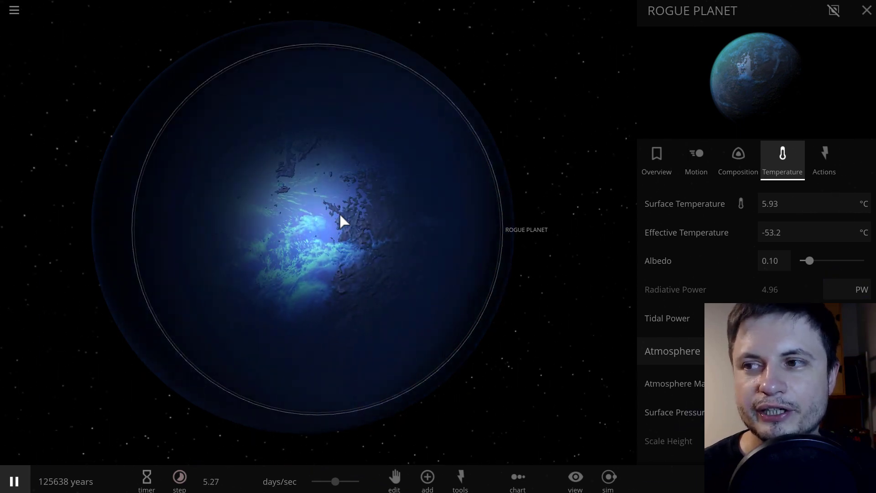
scroll(343, 222, "down", 8)
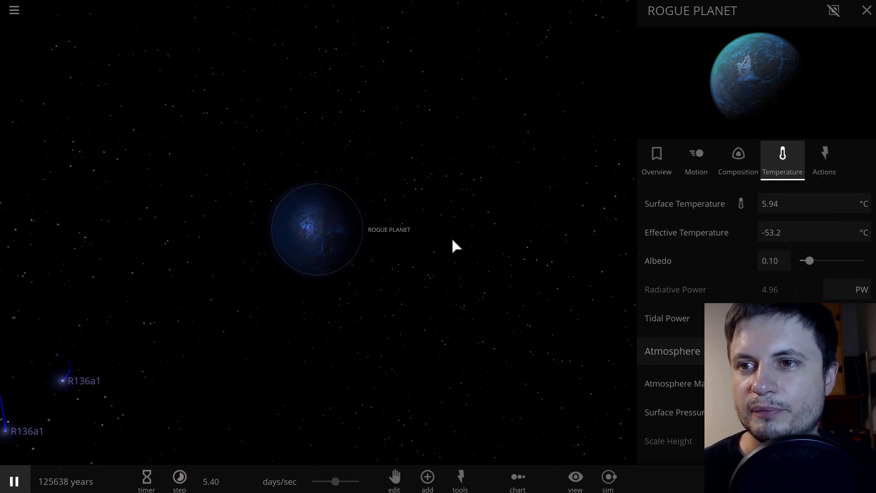
Rotate the view and check the planet's Motion and Composition data before returning to Temperature
scroll(439, 232, "down", 5)
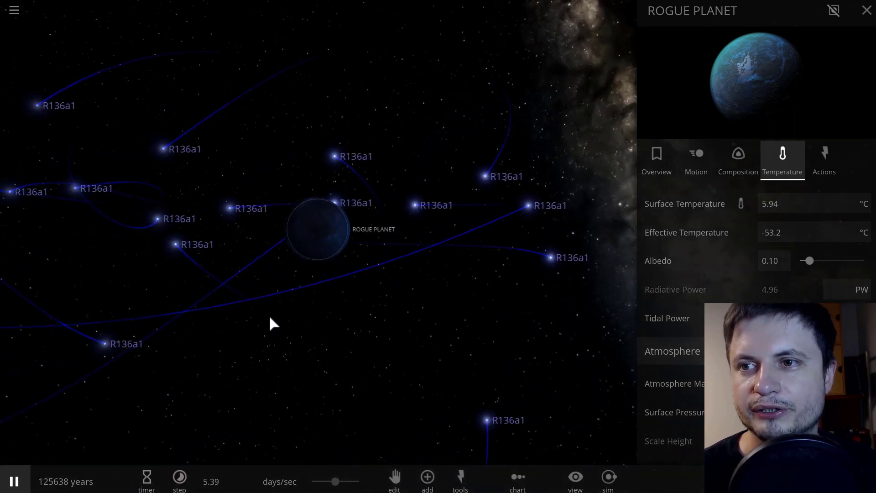
left_click_drag(271, 319, 300, 288)
scroll(314, 265, "down", 5)
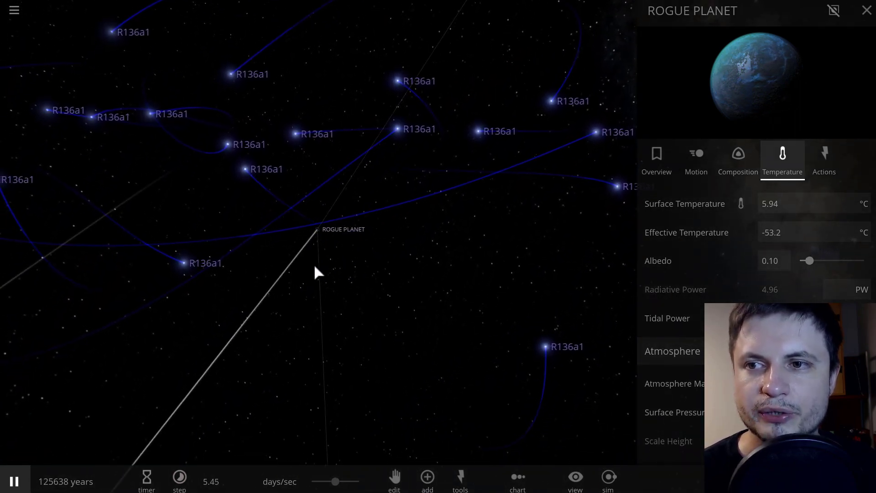
left_click(709, 169)
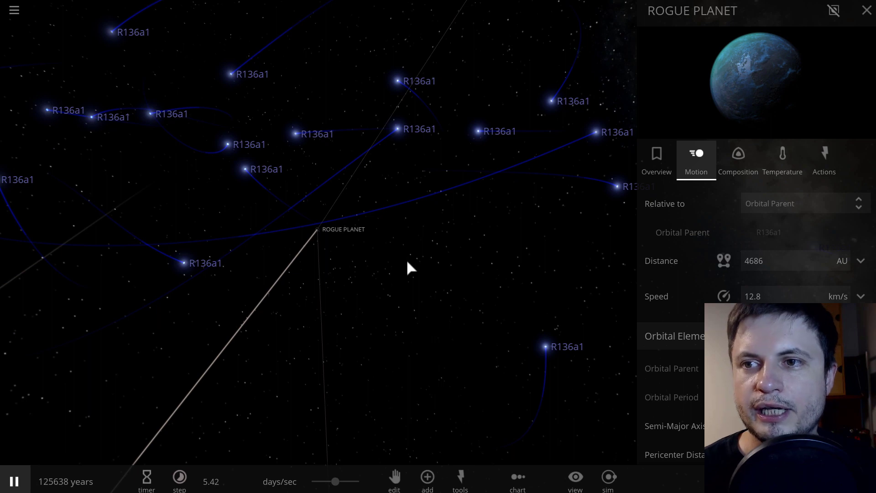
left_click_drag(406, 258, 321, 216)
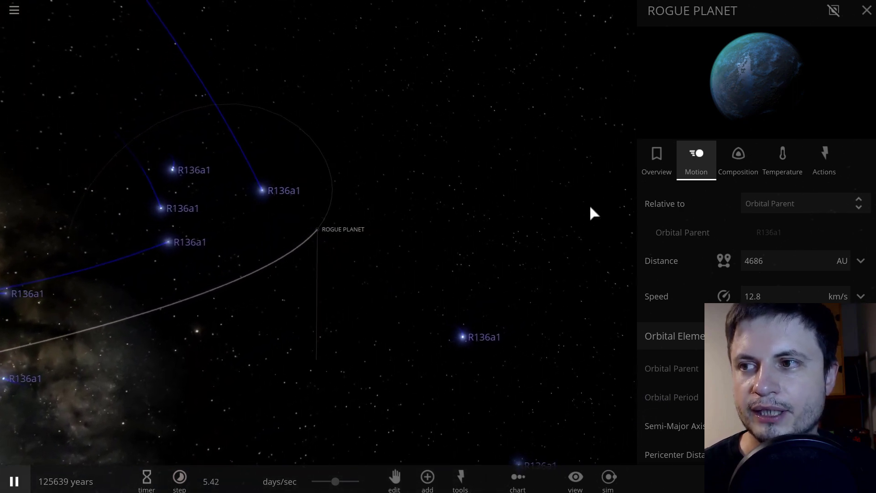
left_click(751, 168)
left_click(769, 169)
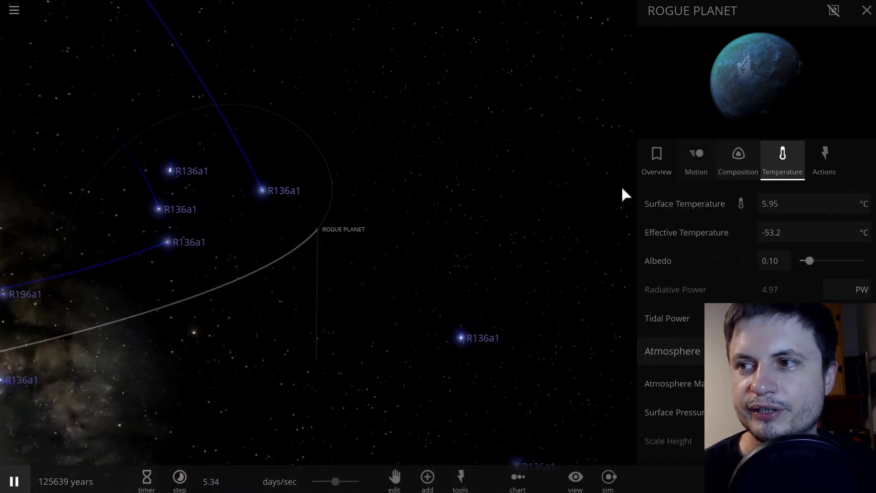
Resume and speed time up to about 155 years/sec, orbiting to frame the Milky Way
key("space")
left_click_drag(337, 483, 349, 483)
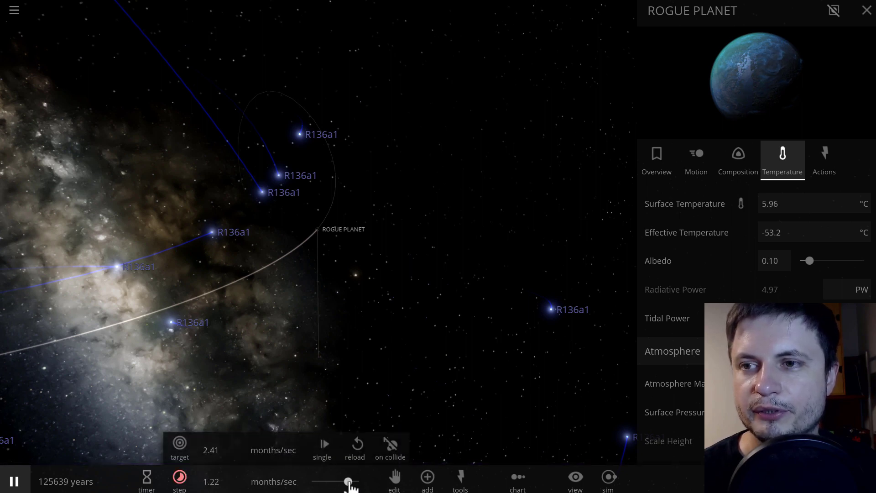
left_click_drag(335, 482, 354, 483)
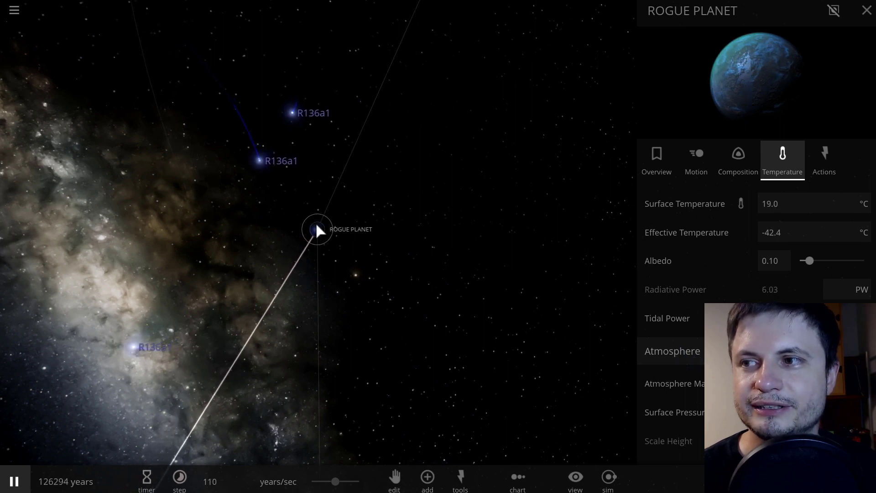
scroll(316, 222, "up", 5)
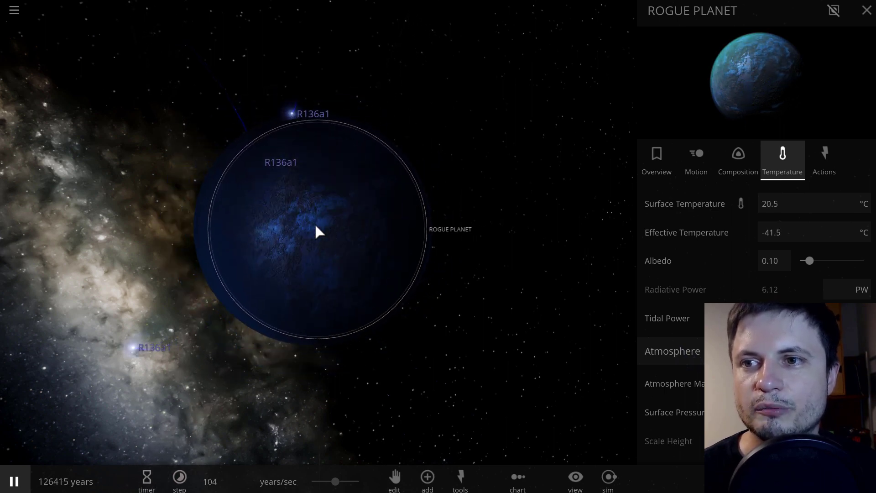
scroll(315, 224, "down", 1)
right_click_drag(316, 225, 396, 223)
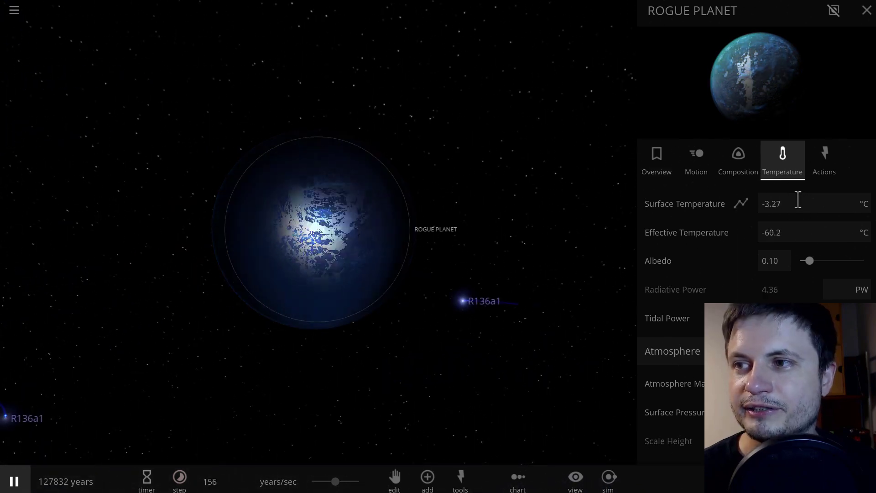
right_click_drag(469, 258, 407, 261)
scroll(407, 261, "down", 2)
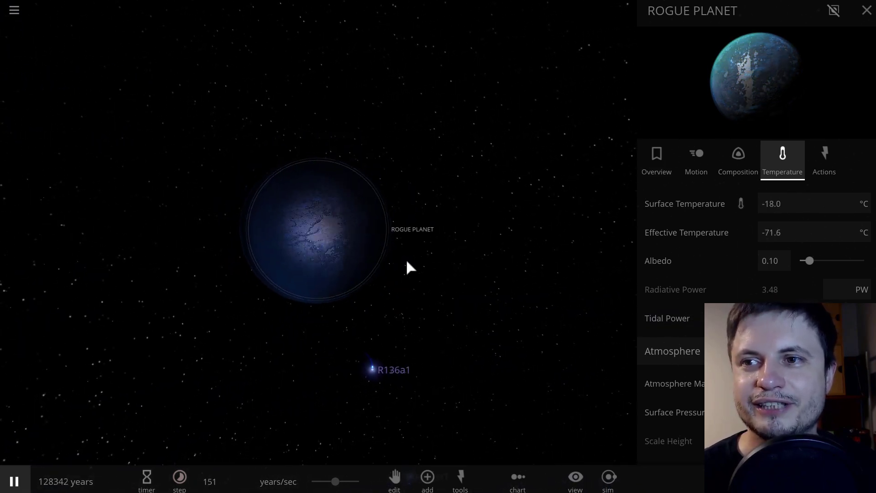
left_click_drag(407, 263, 312, 276)
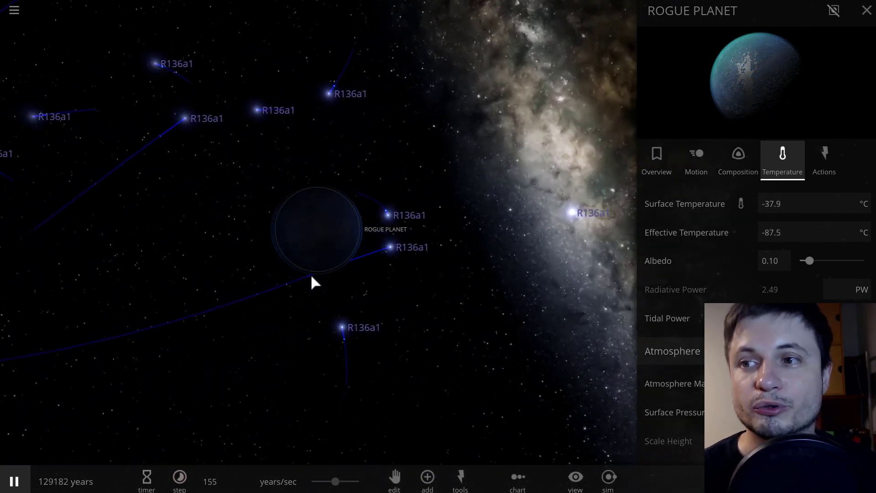
Orbit and zoom to see the orbit edge-on, then raise time to about 1545 years/sec
left_click_drag(308, 275, 233, 199)
scroll(268, 239, "up", 3)
scroll(254, 237, "up", 5)
scroll(254, 237, "down", 2)
scroll(222, 227, "down", 3)
scroll(234, 199, "down", 4)
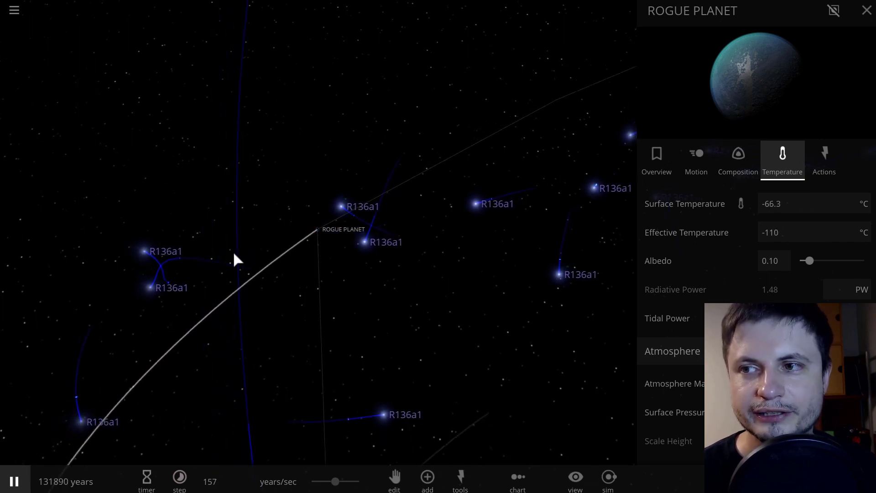
left_click_drag(234, 258, 314, 241)
scroll(314, 238, "up", 10)
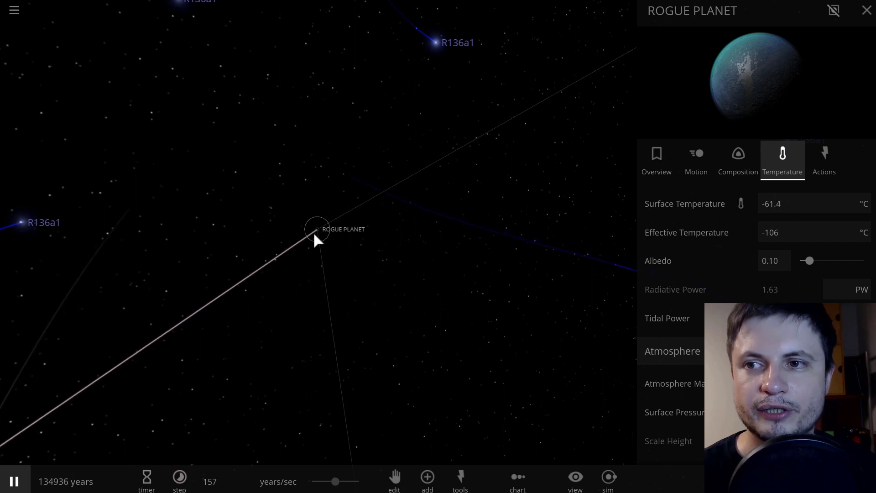
scroll(314, 234, "up", 5)
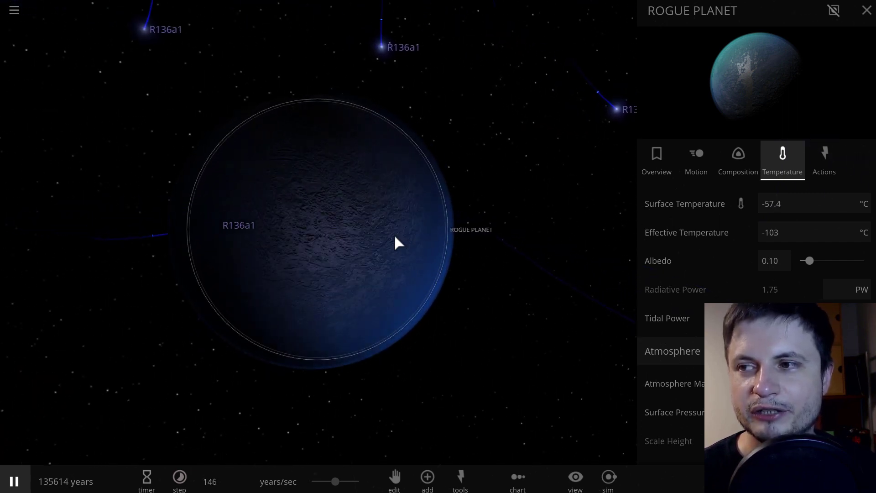
scroll(395, 242, "down", 3)
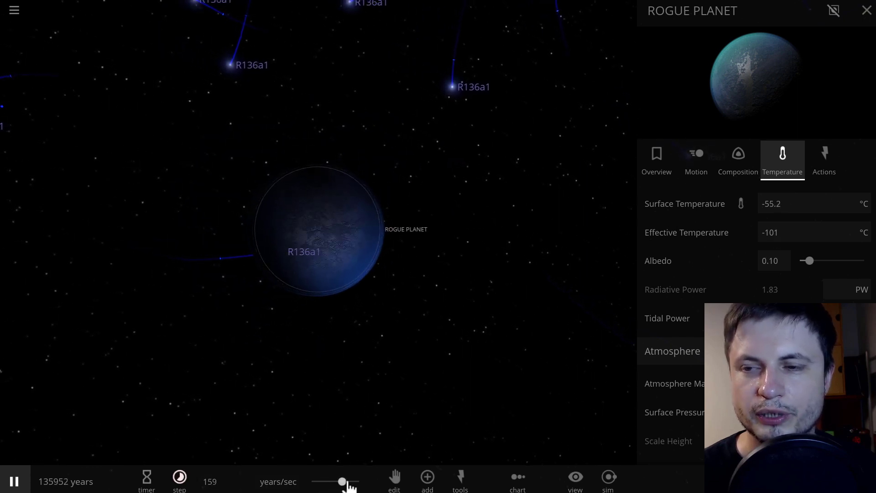
left_click_drag(353, 482, 354, 481)
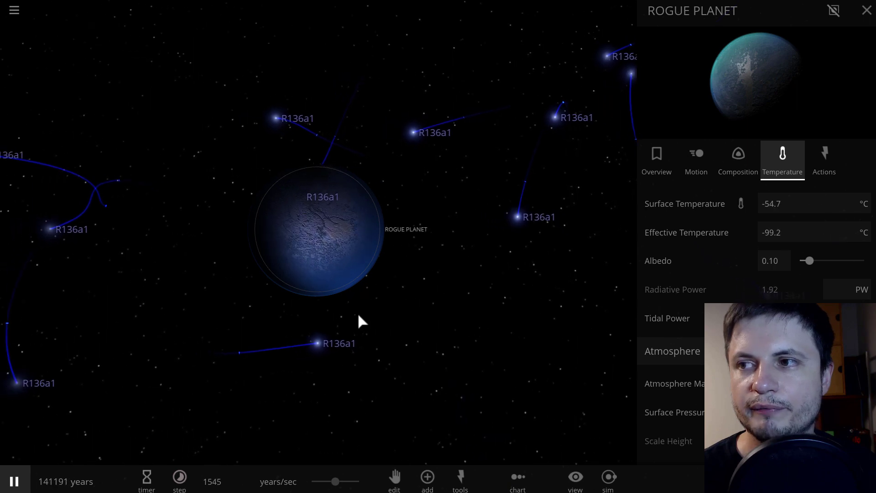
Close the Rogue Planet details panel and orbit the camera around the planet's lit side
left_click(867, 10)
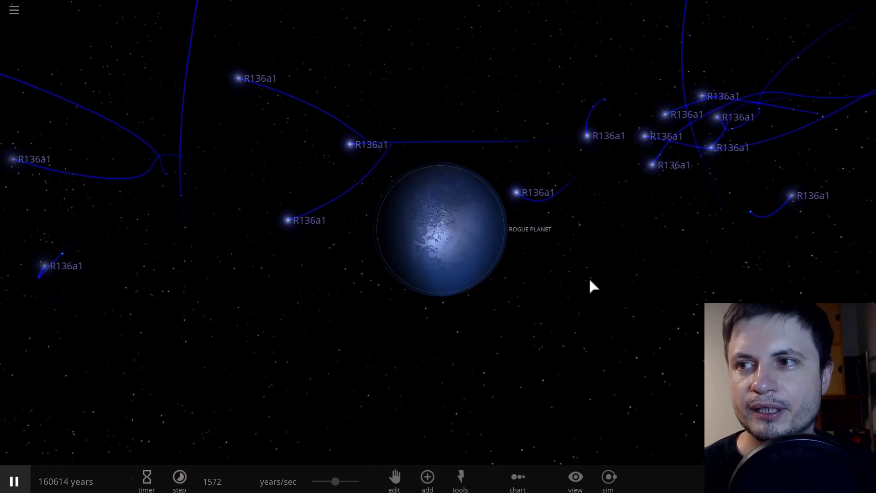
left_click_drag(589, 279, 693, 352)
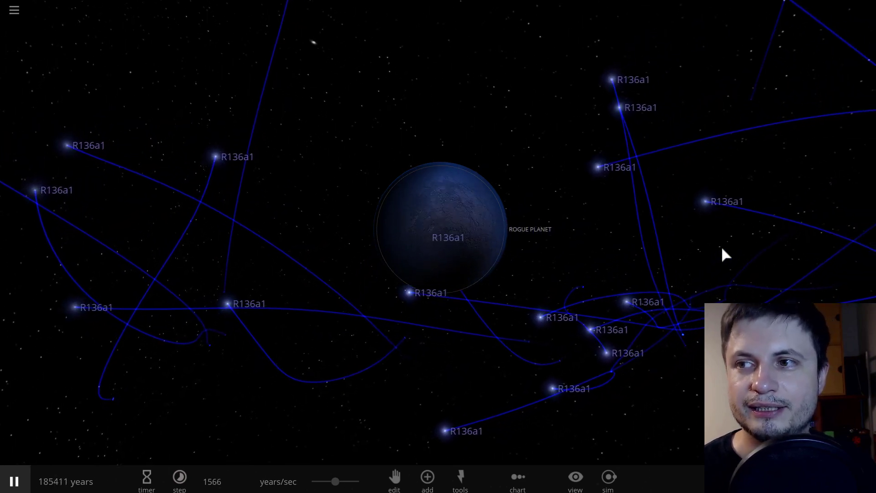
right_click_drag(721, 242, 721, 206)
left_click_drag(720, 207, 713, 266)
Slow time to about 3.59 days/sec and select the rogue planet to show its 837 °C card
key("space")
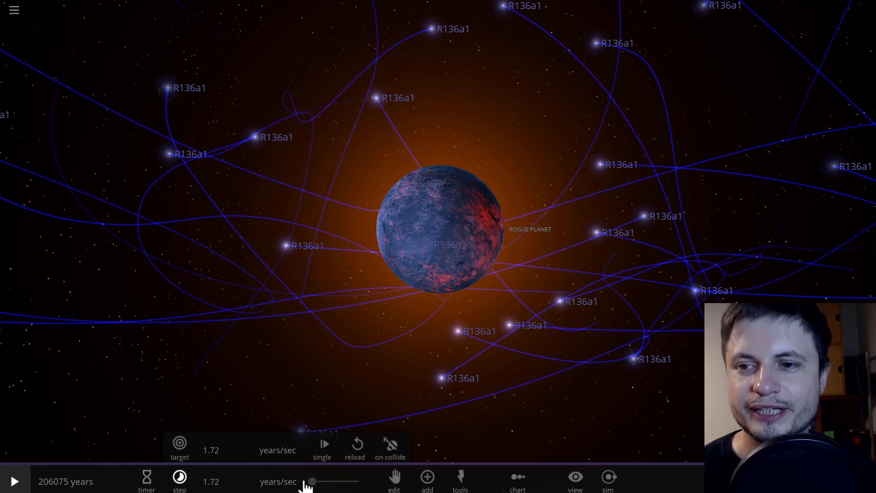
left_click_drag(305, 482, 335, 482)
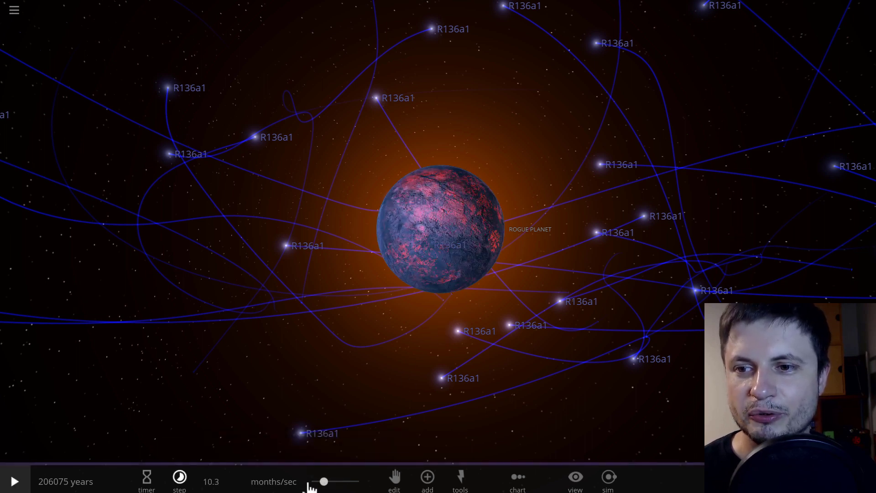
left_click_drag(312, 481, 335, 481)
key("space")
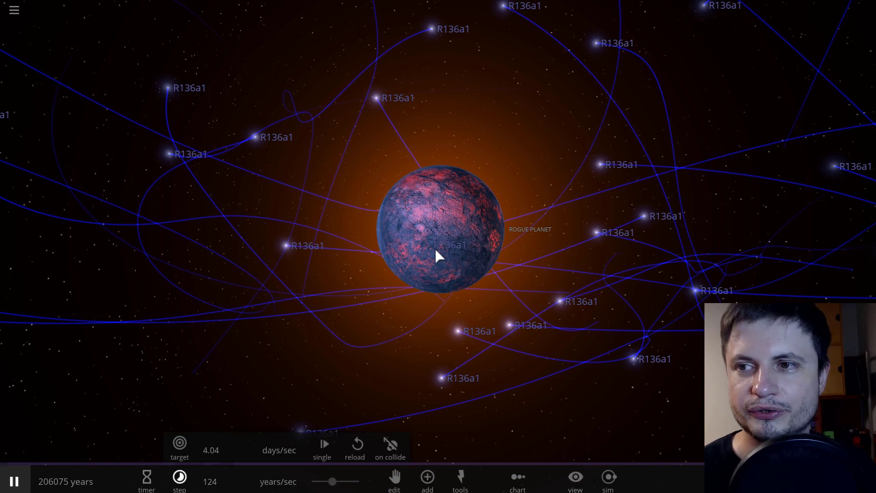
left_click(442, 227)
left_click_drag(444, 229, 547, 179)
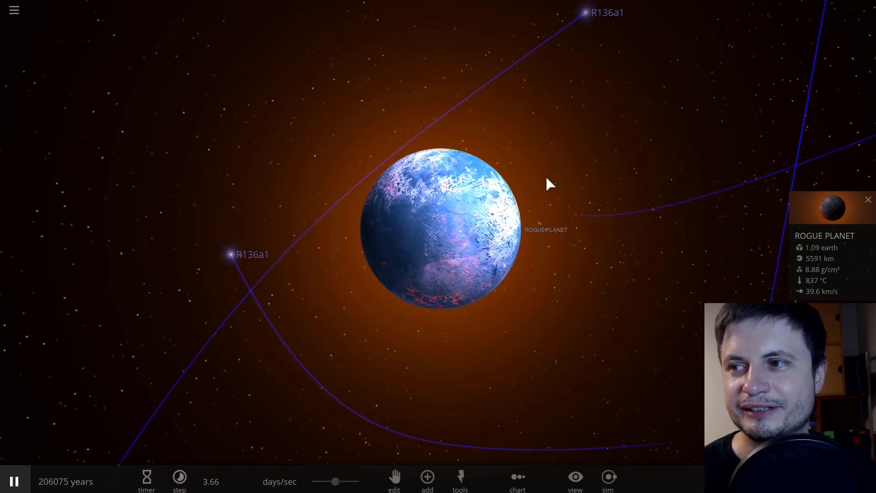
Open the rogue planet's temperature details, view its Motion data, then close the panel
left_click(805, 203)
left_click(704, 165)
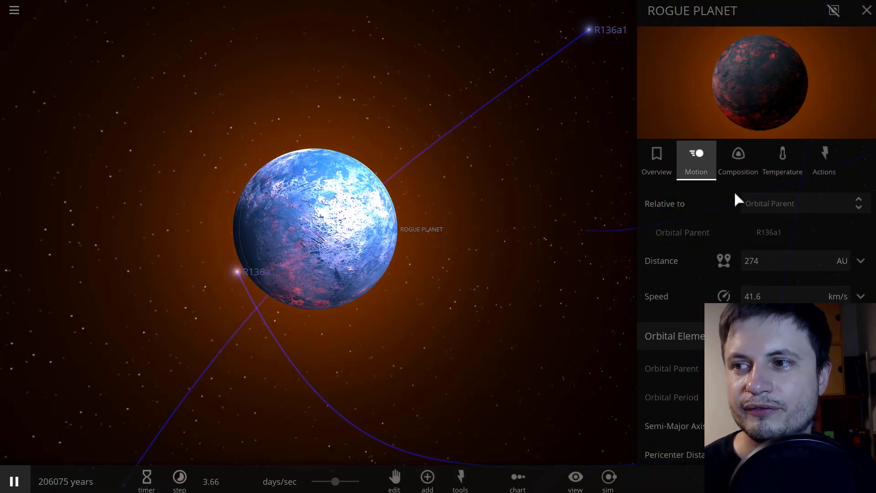
left_click(865, 13)
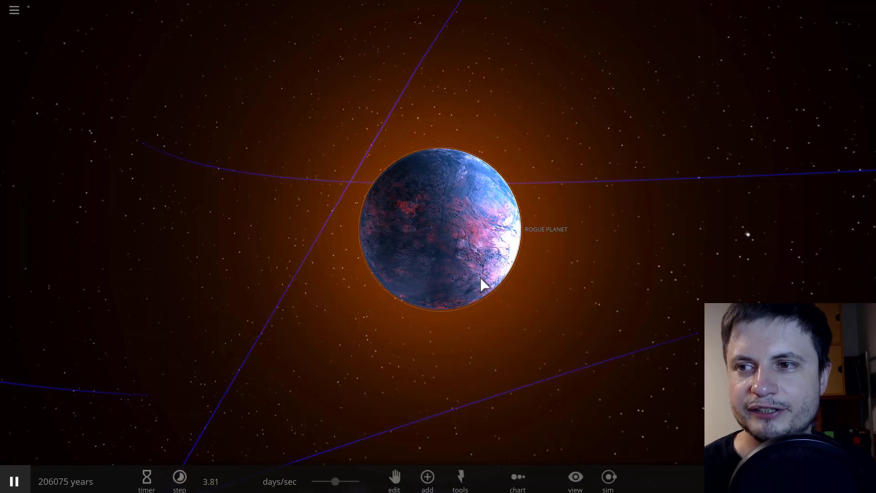
Raise the time rate to about 2.58 years/sec while orbiting around the rogue planet
scroll(482, 283, "up", 3)
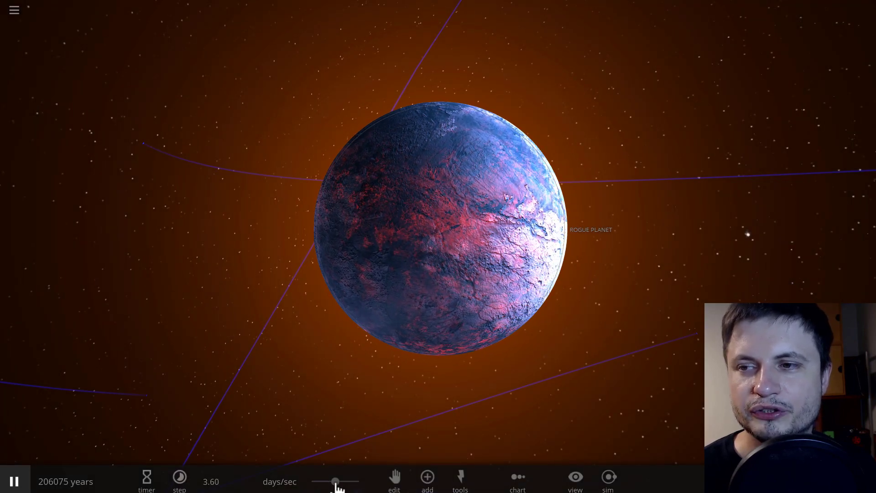
left_click_drag(336, 481, 368, 486)
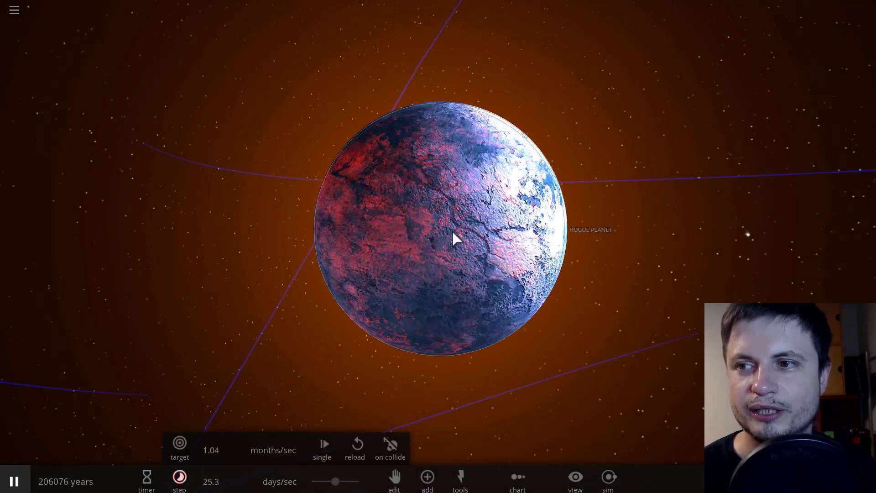
right_click_drag(508, 229, 441, 414)
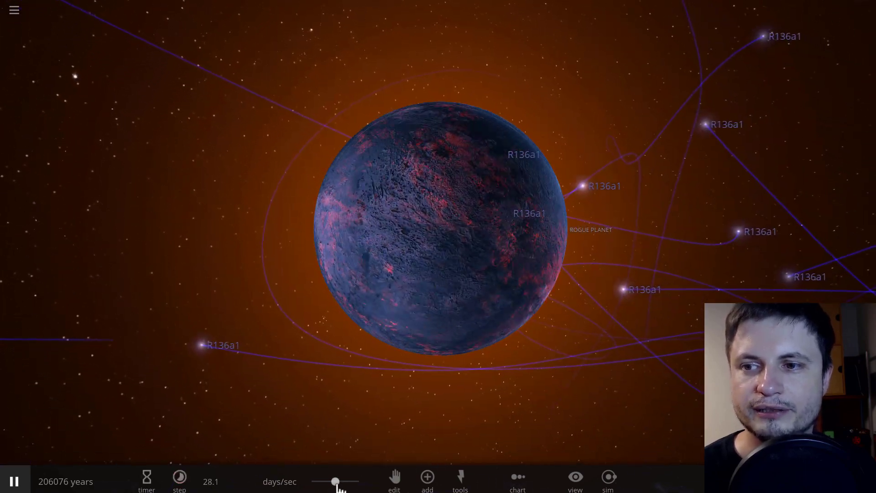
left_click_drag(337, 481, 358, 481)
right_click_drag(440, 397, 466, 417)
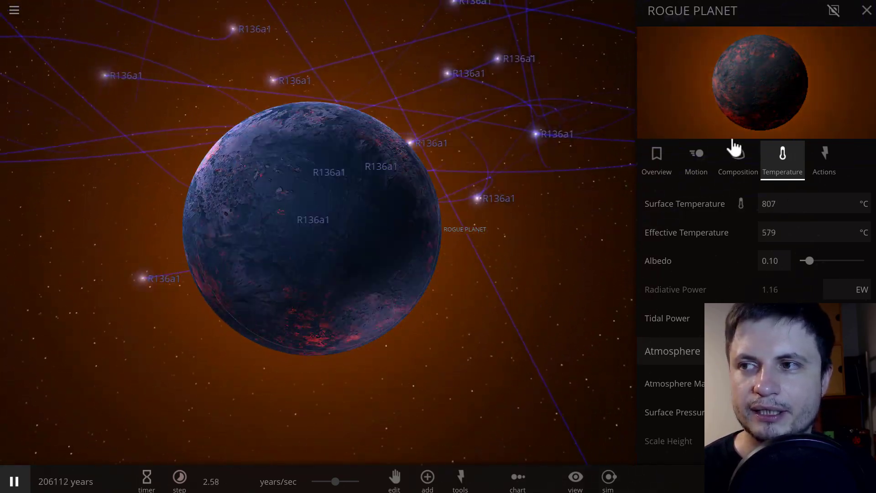
Close the planet panel, step time up to about 38 years/sec, and orbit toward the Milky Way
left_click(866, 10)
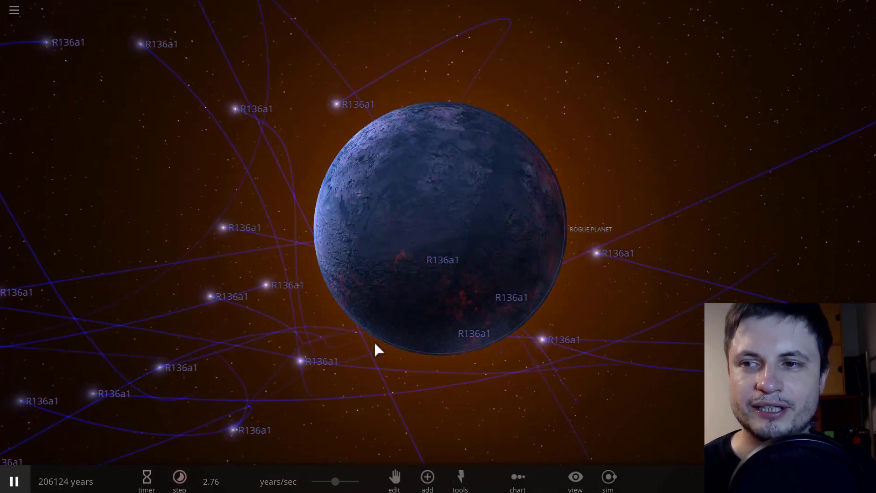
left_click(180, 477)
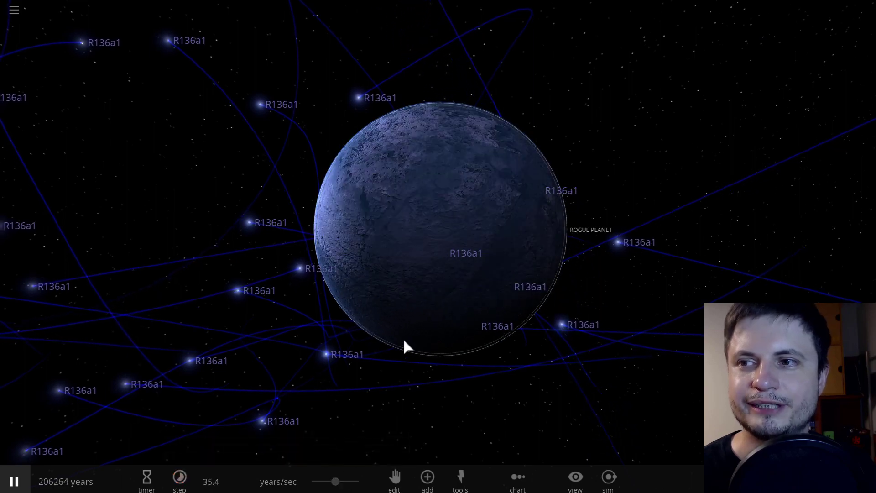
left_click_drag(404, 338, 373, 308)
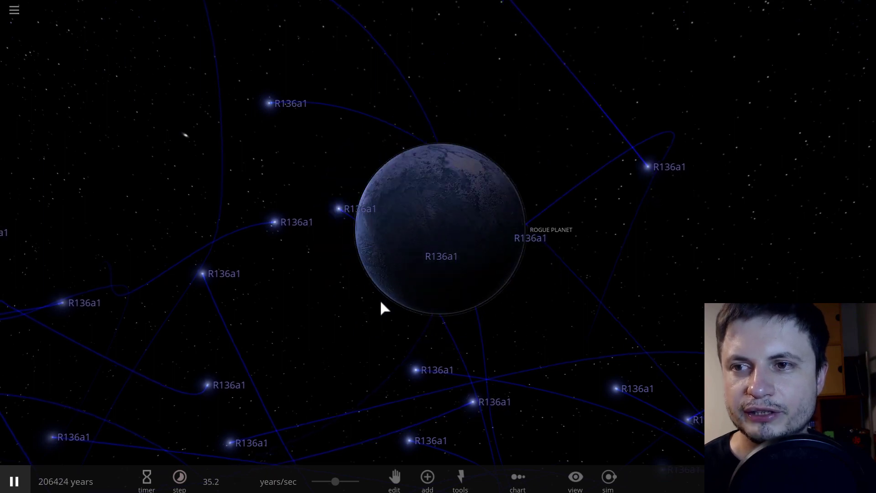
left_click_drag(376, 297, 388, 330)
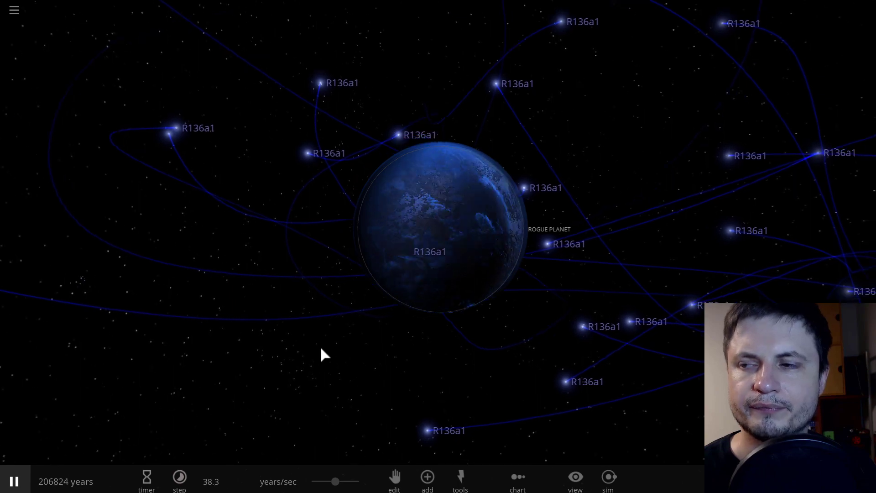
Select the rogue planet and step the speed up through 245 and 356 to about 815 years/sec
left_click(426, 251)
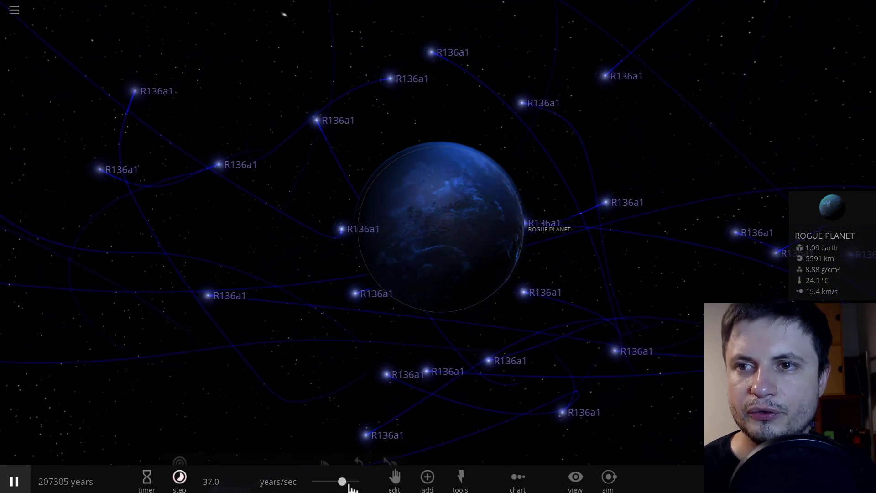
left_click_drag(355, 482, 336, 481)
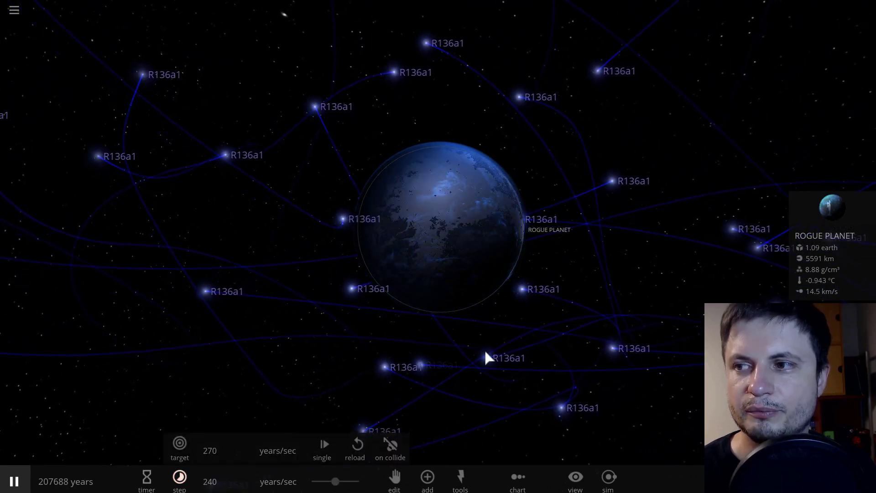
scroll(536, 276, "up", 3)
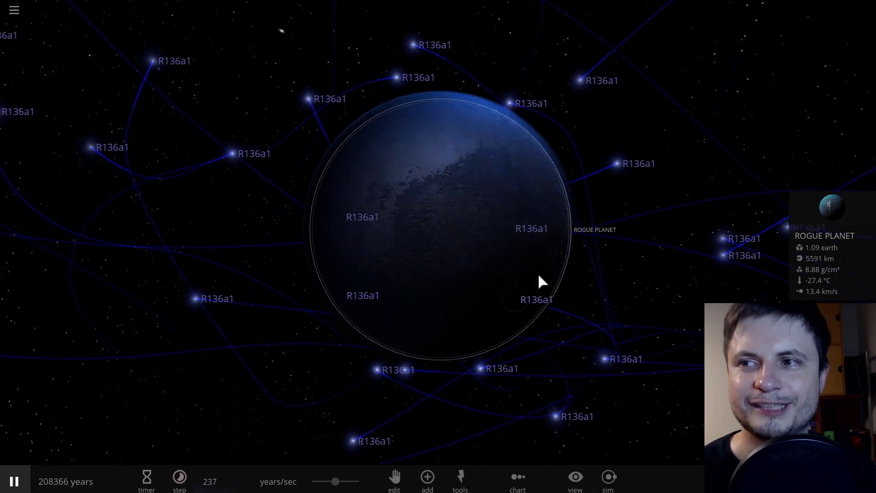
scroll(543, 257, "down", 3)
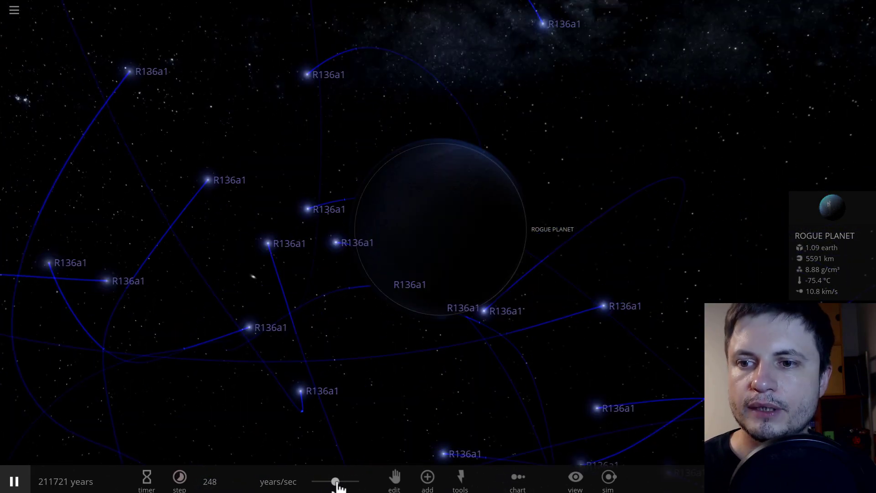
left_click_drag(336, 483, 345, 485)
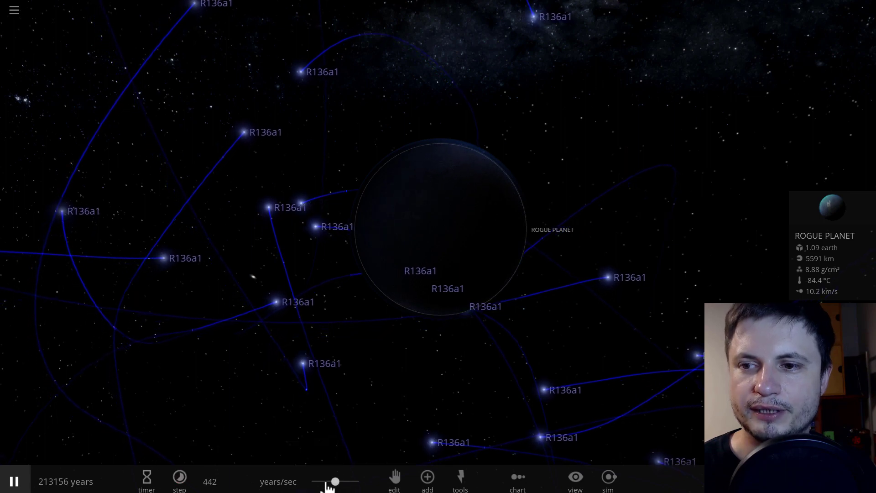
left_click_drag(337, 482, 344, 483)
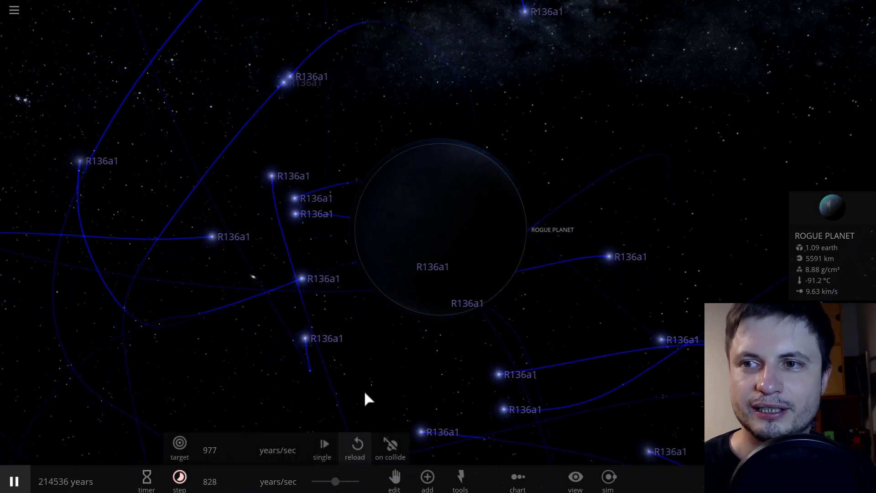
Orbit the view around the rogue planet and star cluster as it freezes to -131 °C
scroll(383, 345, "down", 2)
right_click_drag(383, 346, 391, 317)
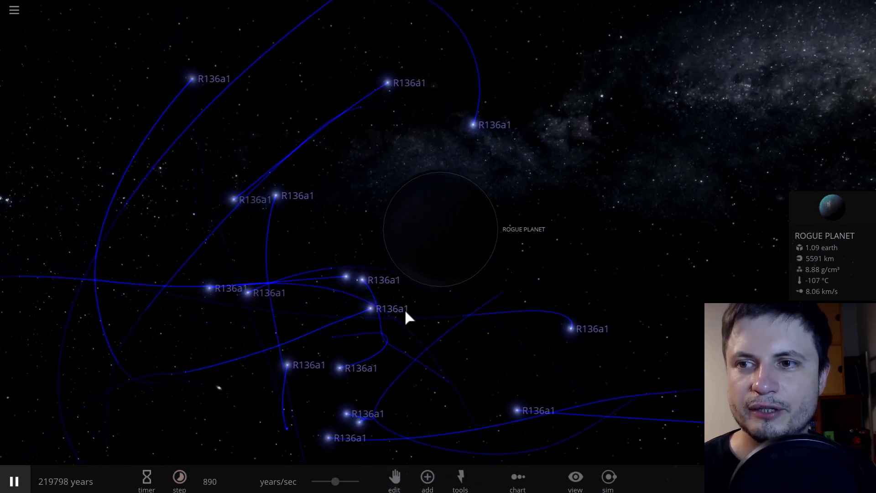
right_click_drag(410, 307, 404, 315)
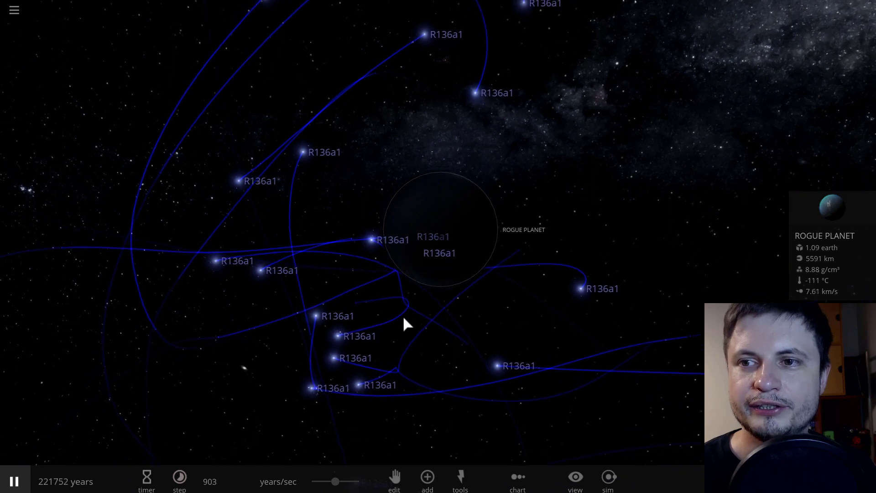
left_click_drag(395, 330, 423, 301)
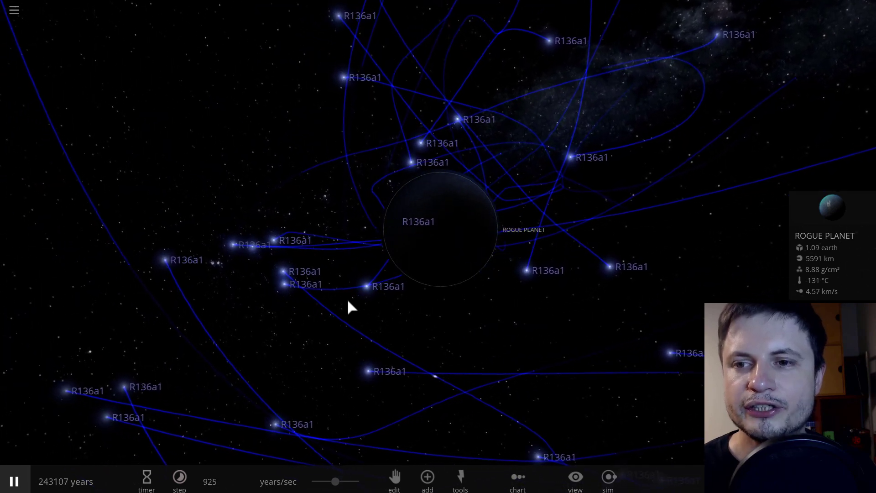
Zoom out and tilt the camera around the rogue planet as time passes
scroll(347, 300, "down", 1)
left_click_drag(384, 278, 385, 262)
scroll(384, 262, "down", 3)
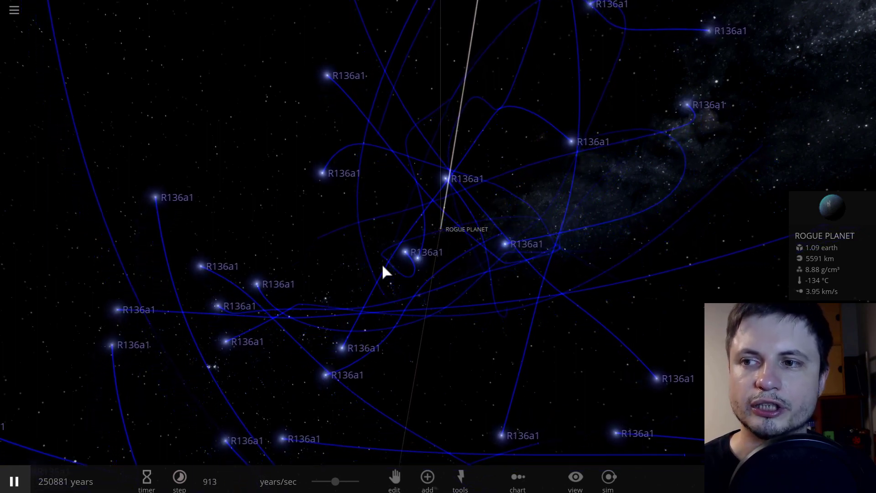
left_click_drag(382, 272, 457, 284)
scroll(456, 276, "down", 5)
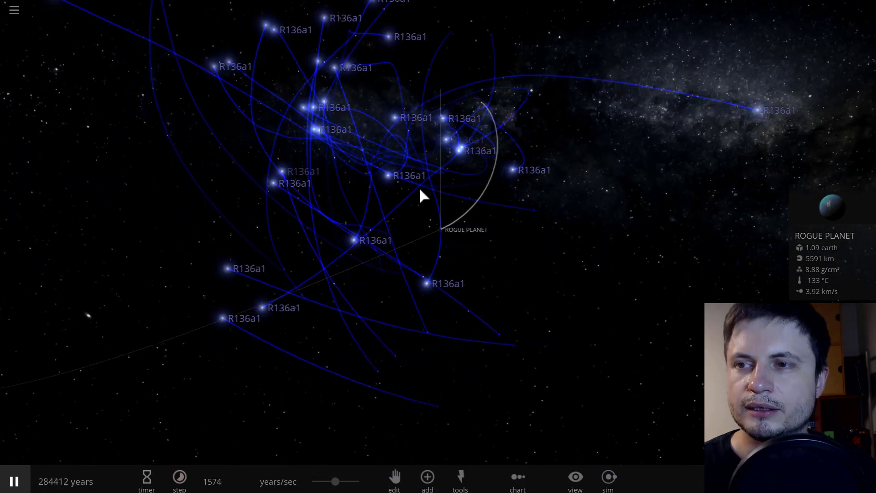
left_click_drag(419, 188, 446, 233)
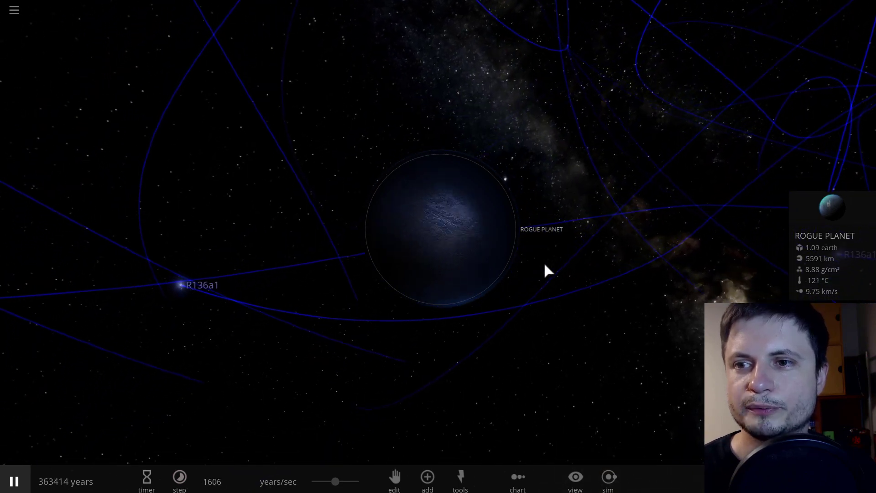
Slow the simulation to about 9 hours/sec at 384,098 years and orbit the view
scroll(545, 264, "down", 2)
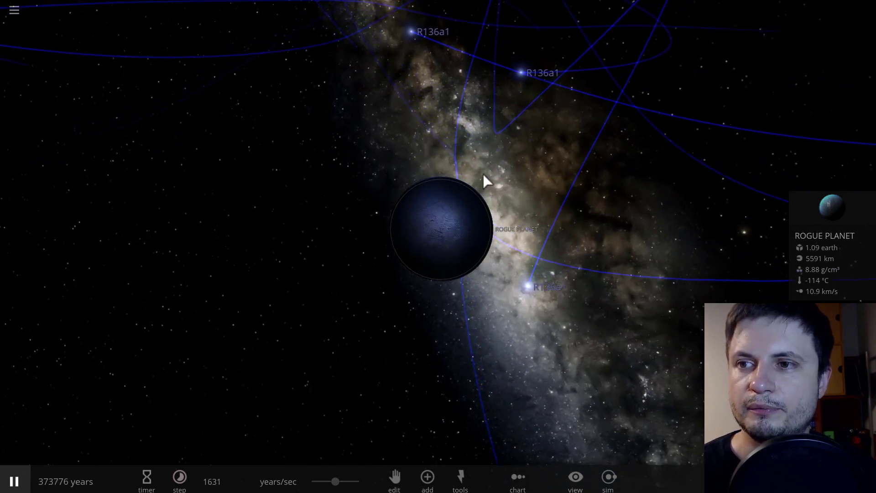
scroll(486, 200, "down", 2)
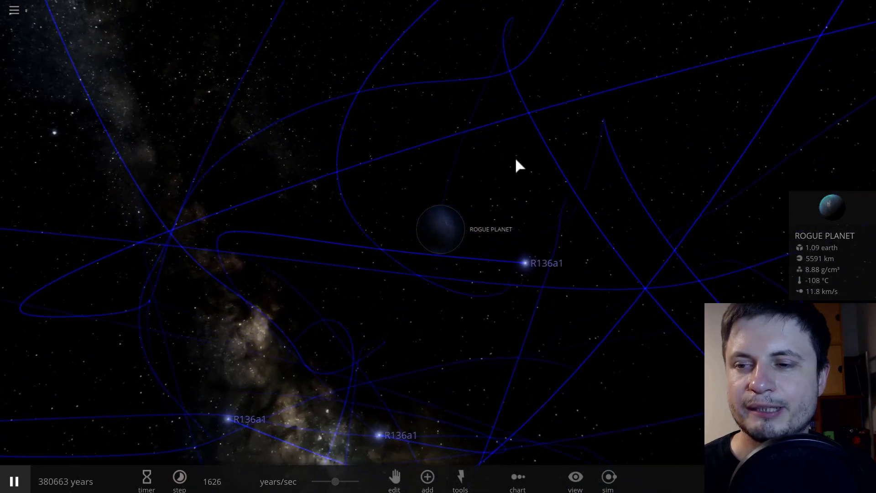
left_click_drag(336, 481, 312, 482)
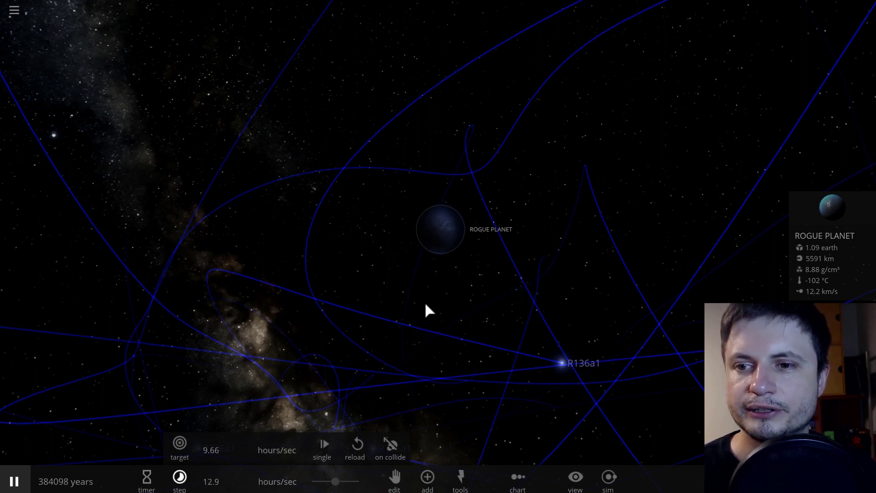
left_click_drag(425, 303, 564, 347)
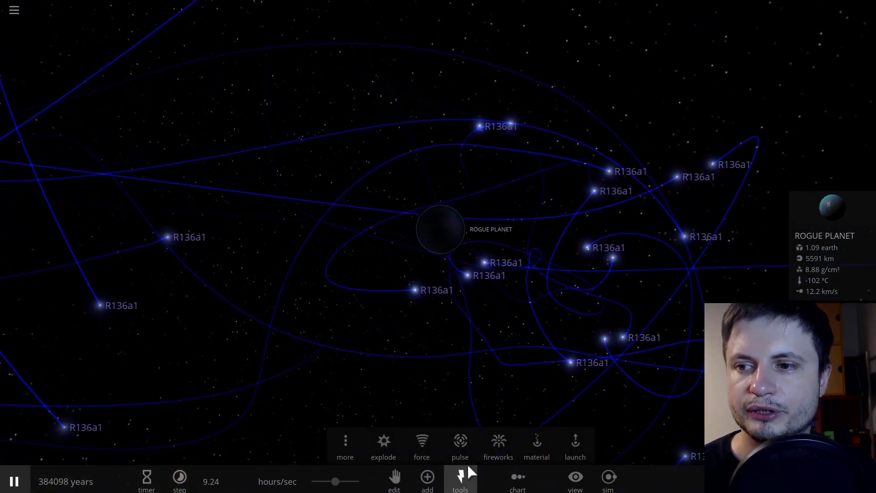
Explode the R136a1 star beside the rogue planet, zoom in on the remnant, and set 4.29 months/sec
left_click(387, 460)
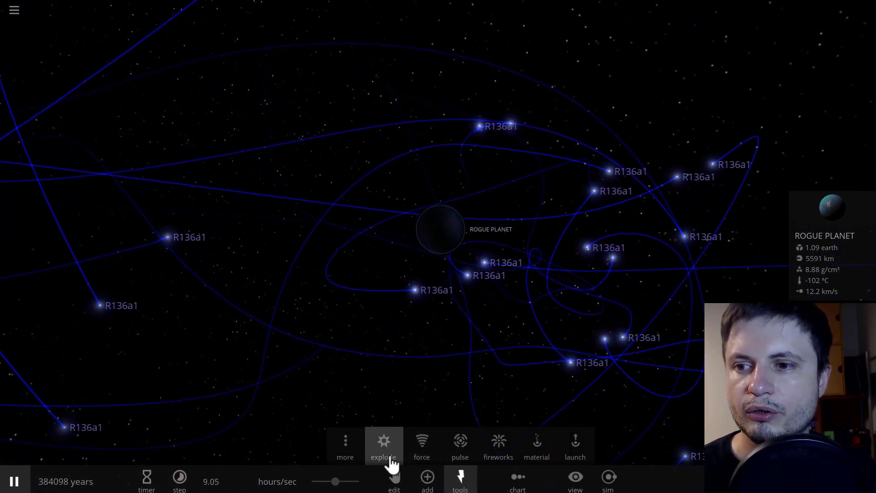
left_click(490, 258)
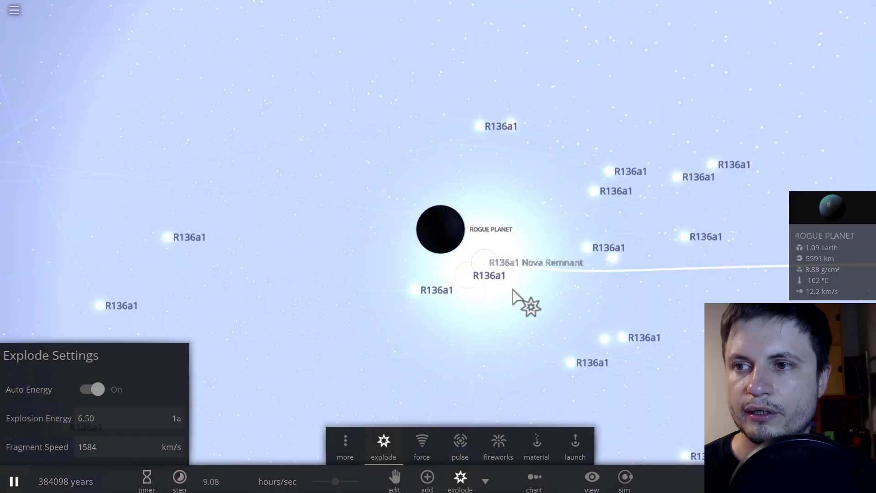
right_click_drag(512, 337, 464, 274)
scroll(464, 275, "up", 3)
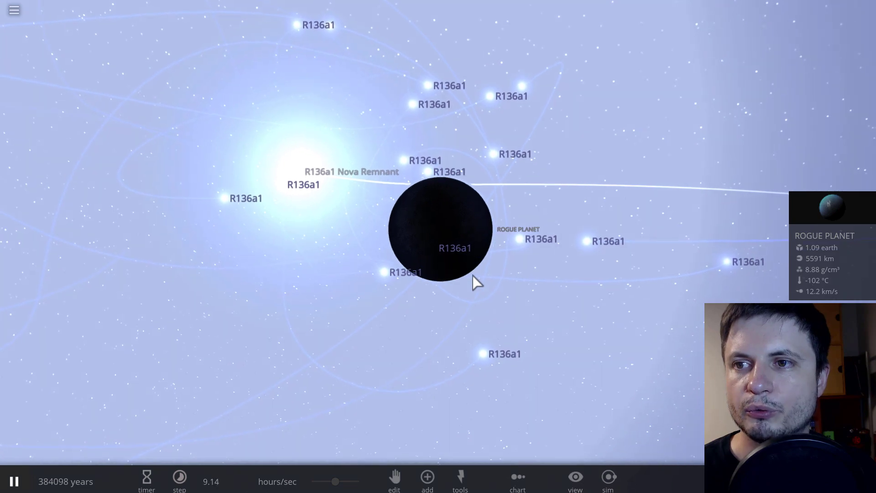
scroll(472, 279, "up", 2)
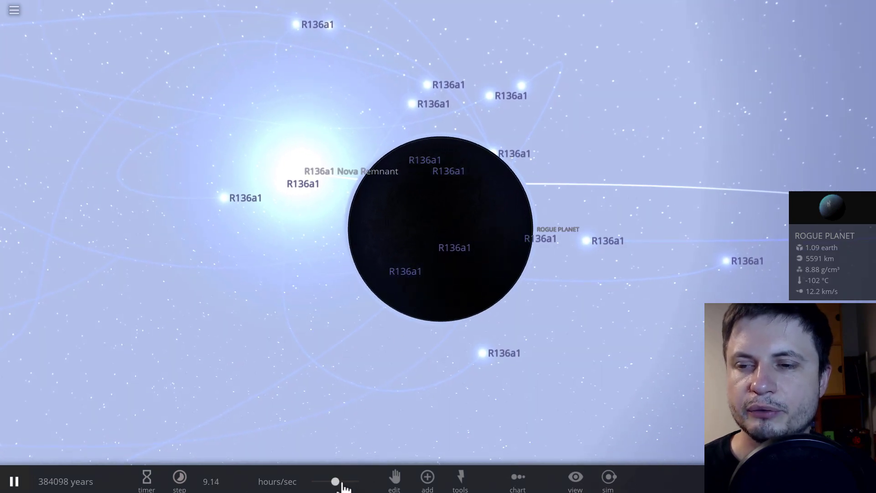
left_click_drag(342, 483, 351, 484)
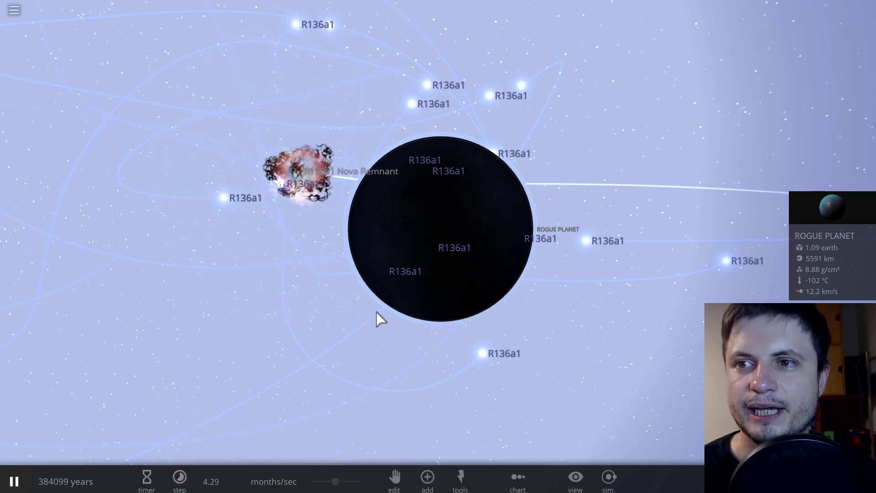
Orbit and zoom around the rogue planet as the supernova nebula expands, nudging the speed up slightly
left_click_drag(381, 303, 248, 351)
scroll(279, 345, "up", 4)
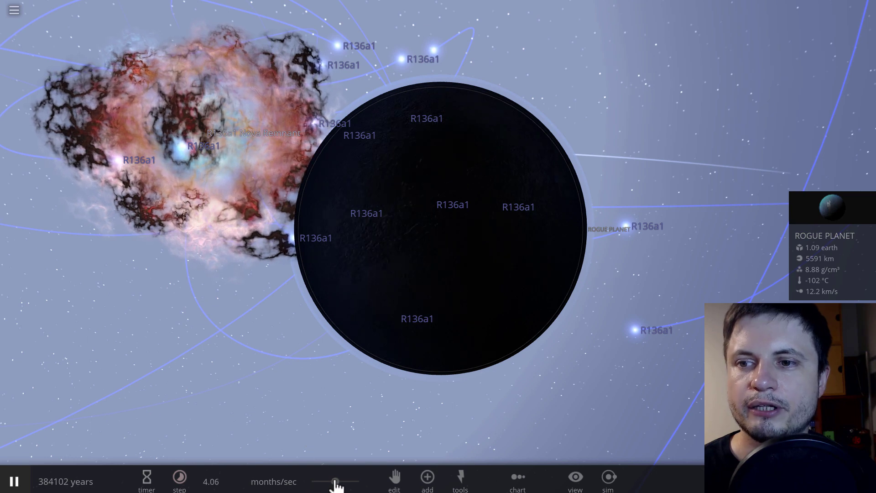
left_click_drag(336, 482, 349, 487)
left_click(320, 360)
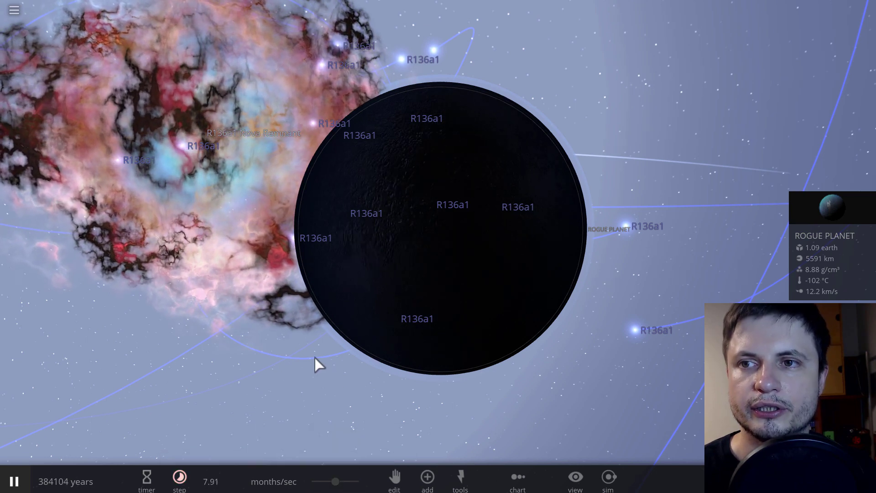
right_click_drag(308, 355, 342, 348)
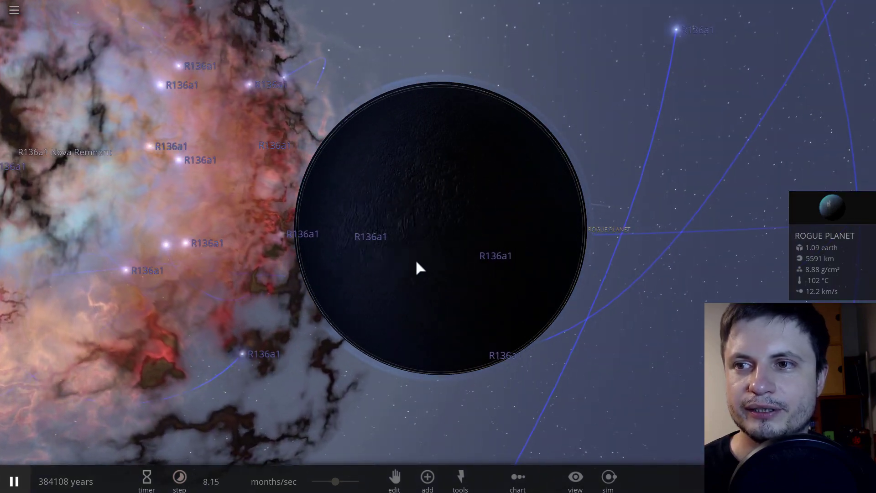
left_click_drag(423, 289, 390, 285)
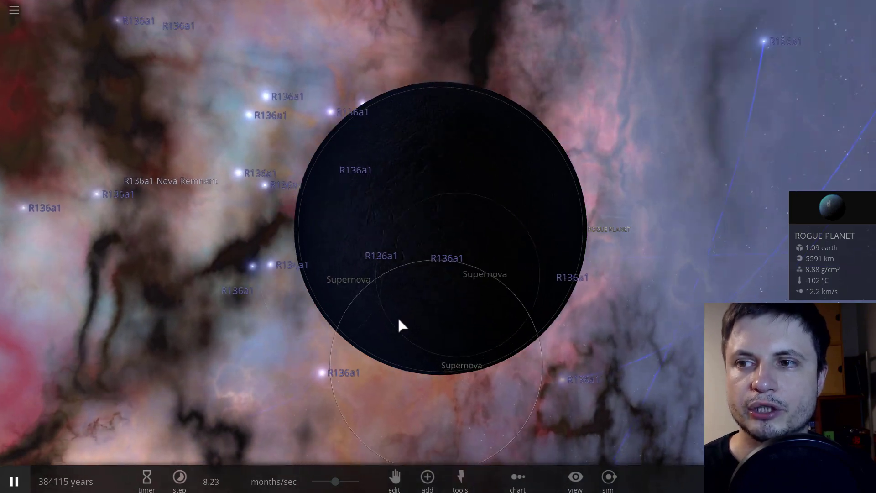
left_click_drag(398, 320, 444, 310)
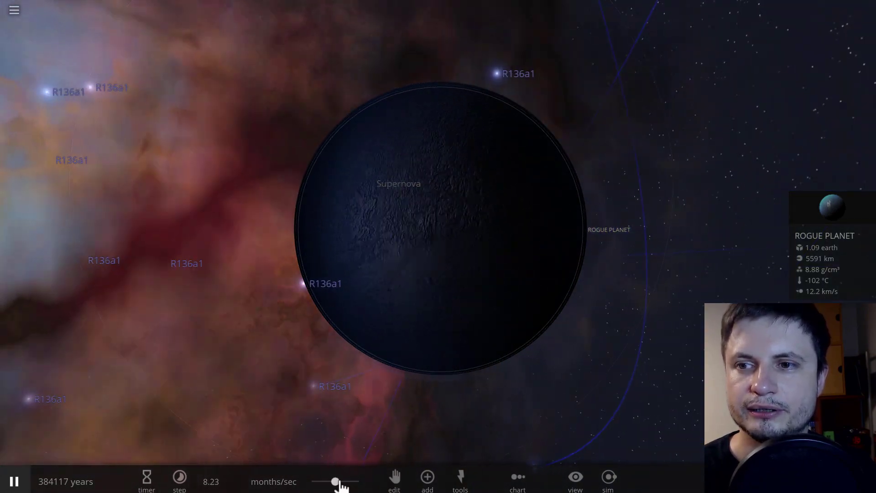
Raise the simulation speed to about 4.55 years/sec while keeping the supernova ring in view
left_click(336, 481)
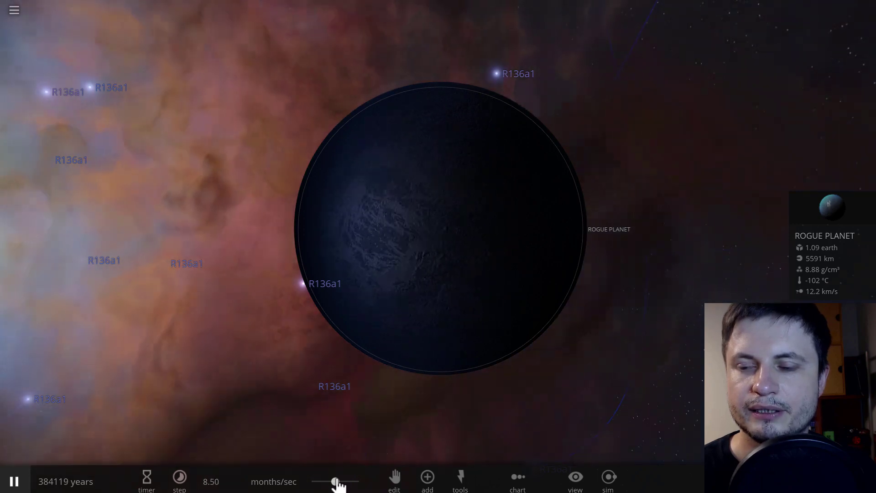
left_click_drag(337, 480, 311, 479)
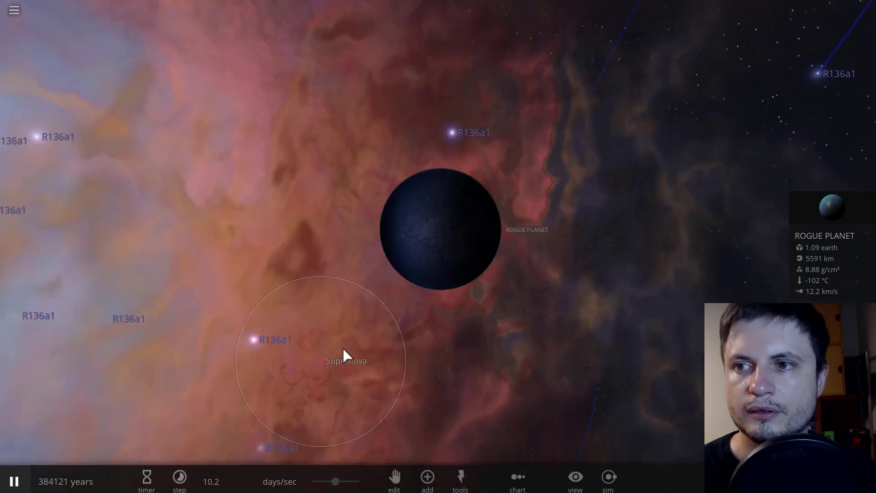
left_click_drag(343, 348, 320, 350)
left_click_drag(335, 481, 348, 482)
left_click_drag(406, 344, 382, 345)
scroll(381, 343, "up", 3)
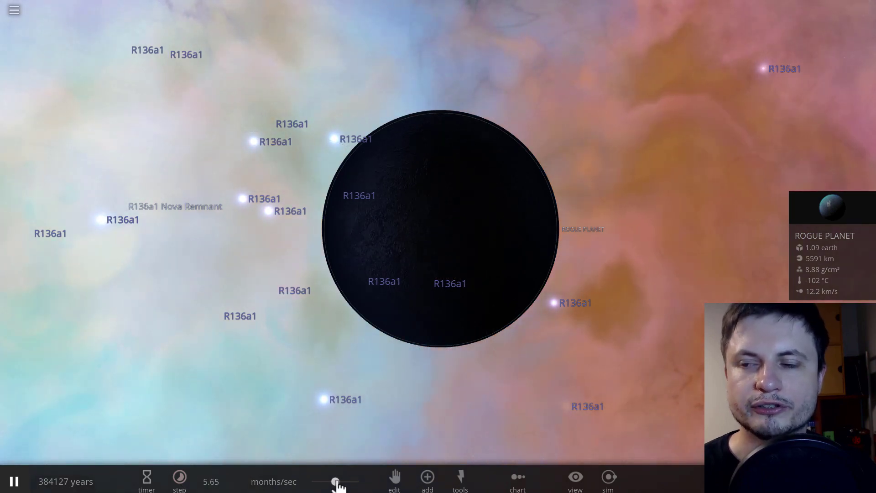
right_click_drag(382, 343, 404, 364)
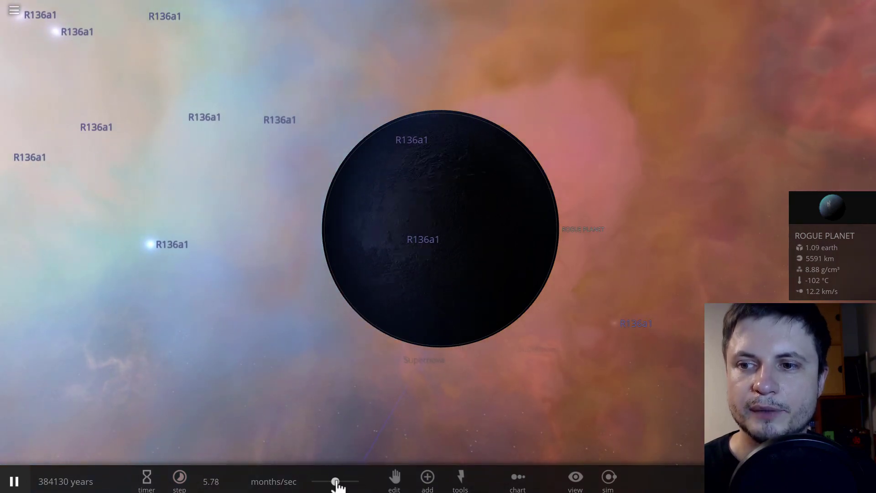
left_click_drag(336, 482, 353, 482)
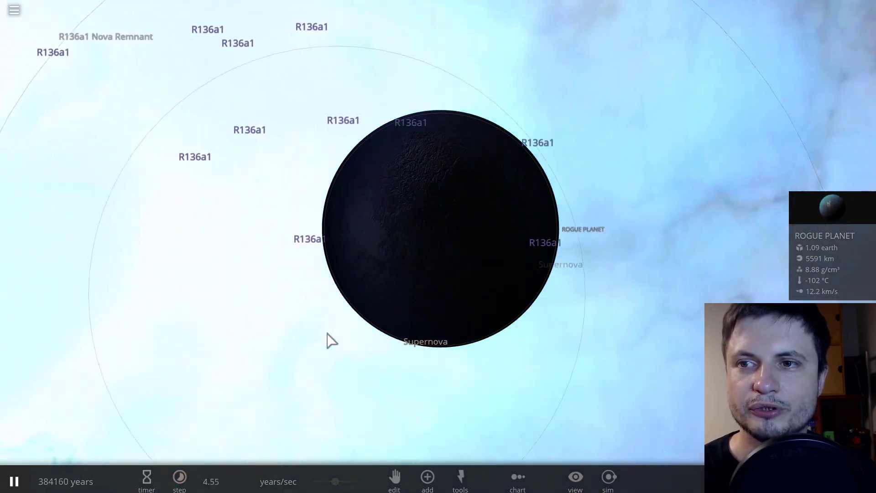
Accelerate time to about 157 years/sec and zoom out to see the whole supernova cloud
left_click_drag(327, 333, 426, 310)
scroll(312, 308, "up", 4)
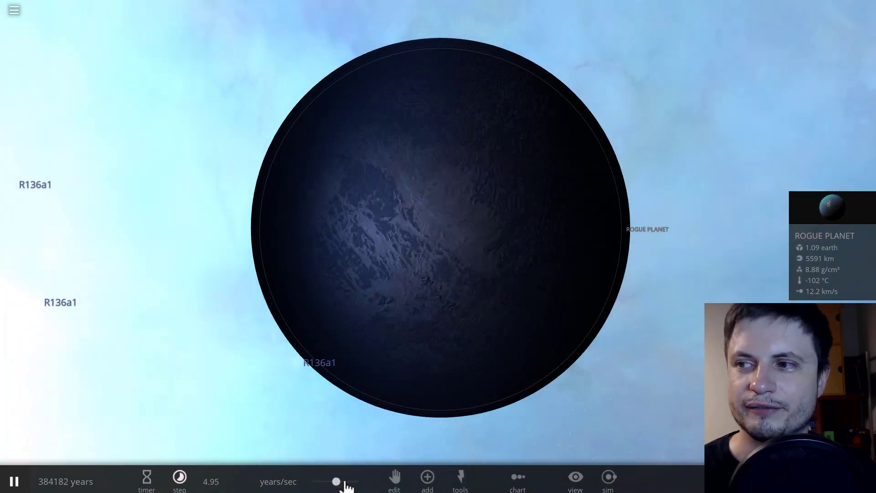
left_click_drag(346, 482, 353, 482)
scroll(398, 357, "down", 10)
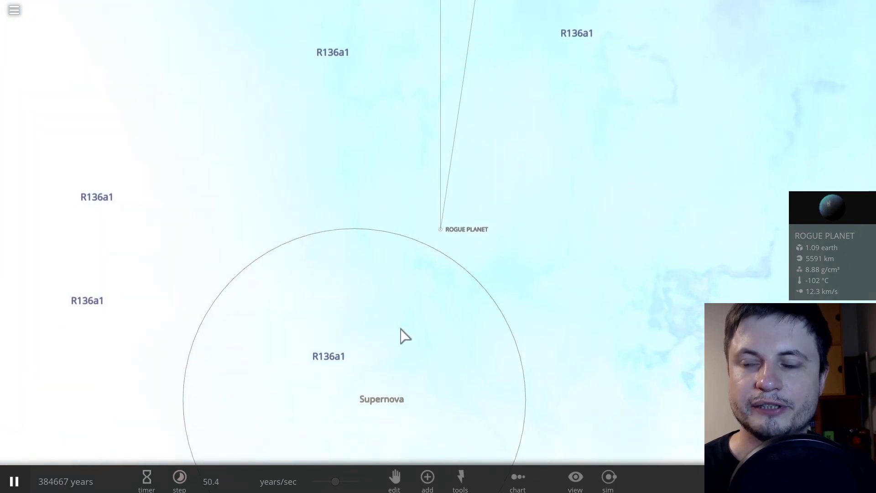
scroll(405, 337, "down", 5)
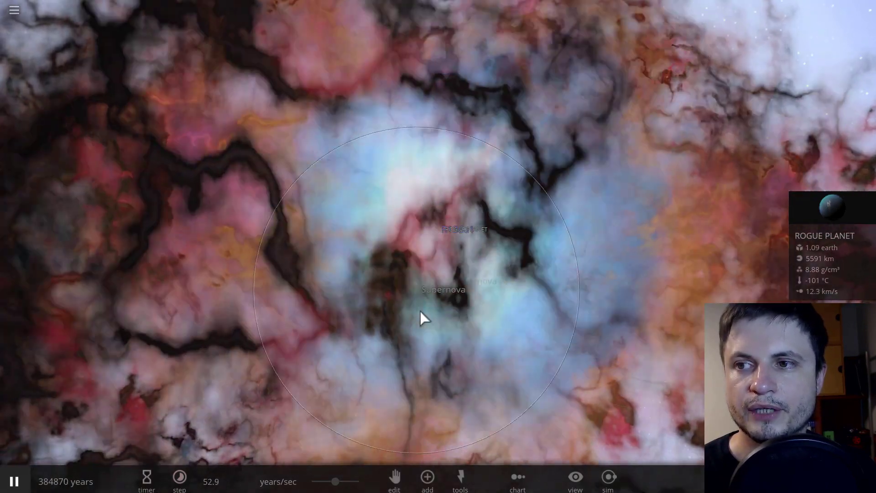
scroll(419, 314, "down", 5)
scroll(431, 316, "up", 2)
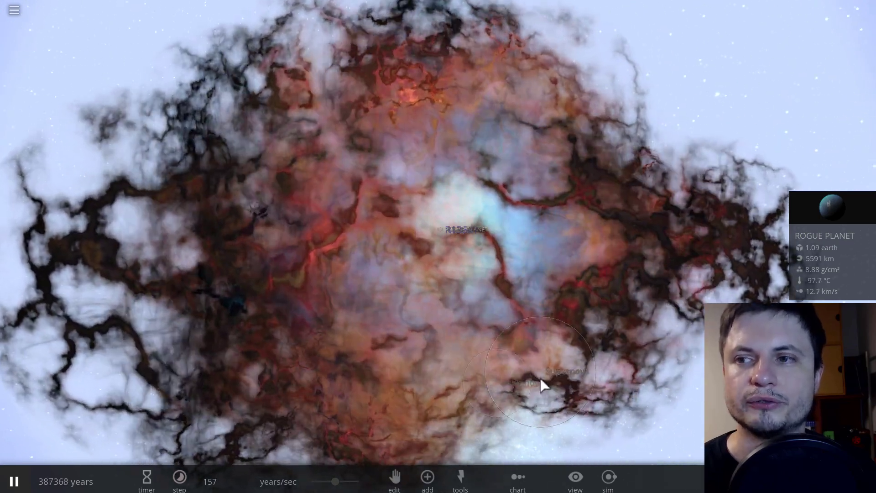
Zoom out and let the simulation run while the rogue planet warms to -97.1 °C
scroll(482, 371, "down", 5)
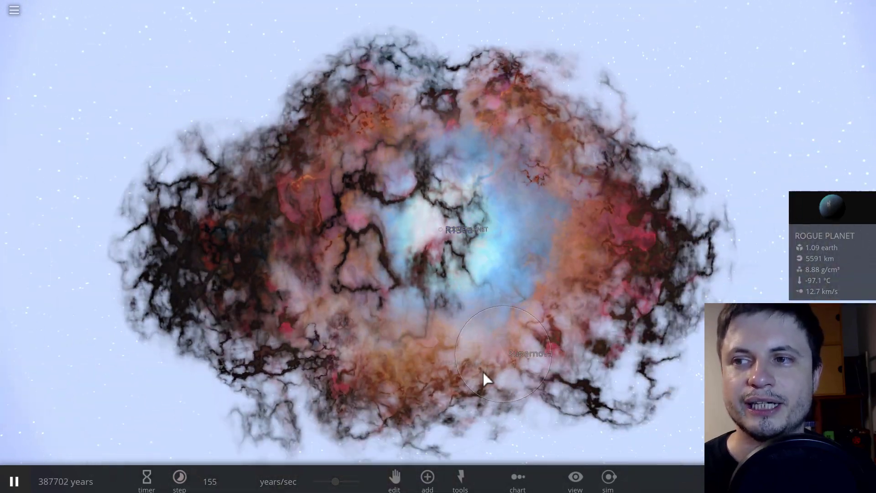